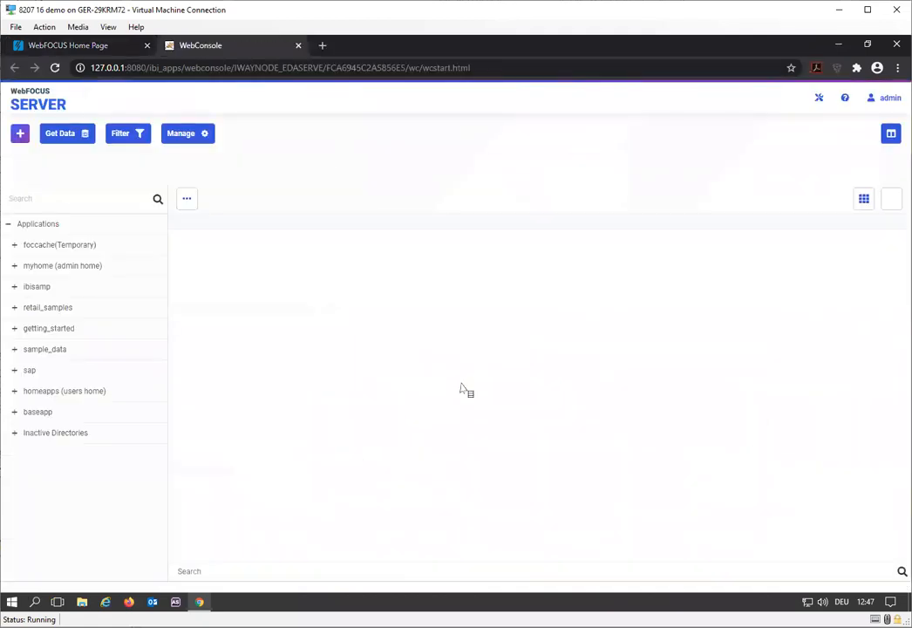
- Create a new Cluster Business View in the retail_samples application
{"action": "left_click", "coordinate": [39, 307]}
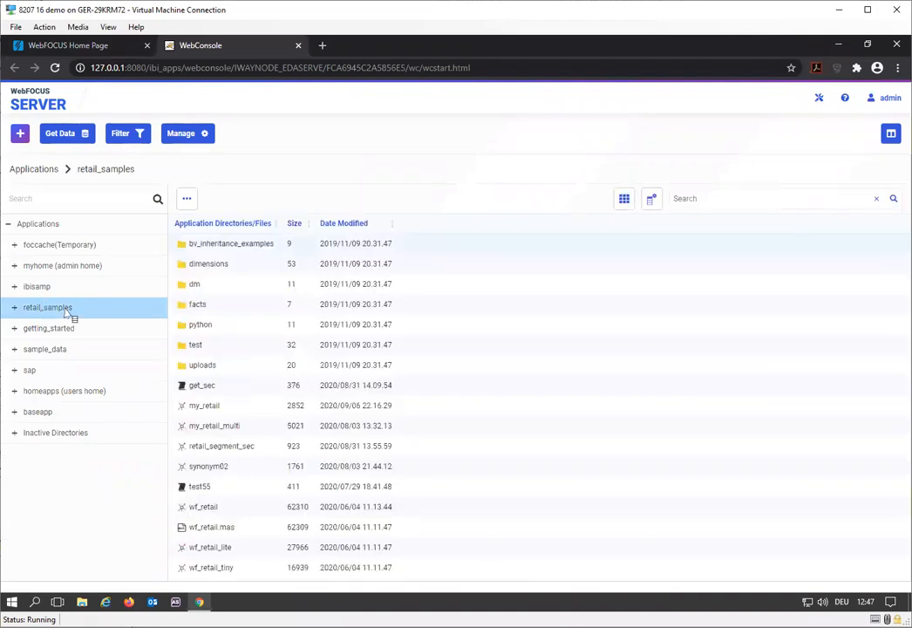
{"action": "right_click", "coordinate": [66, 316]}
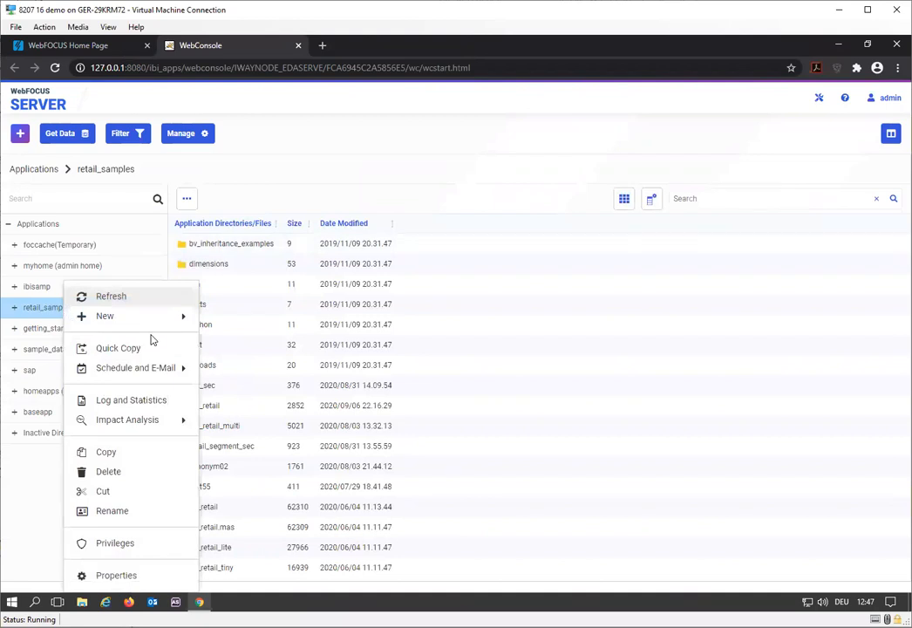
{"action": "mouse_move", "coordinate": [155, 317]}
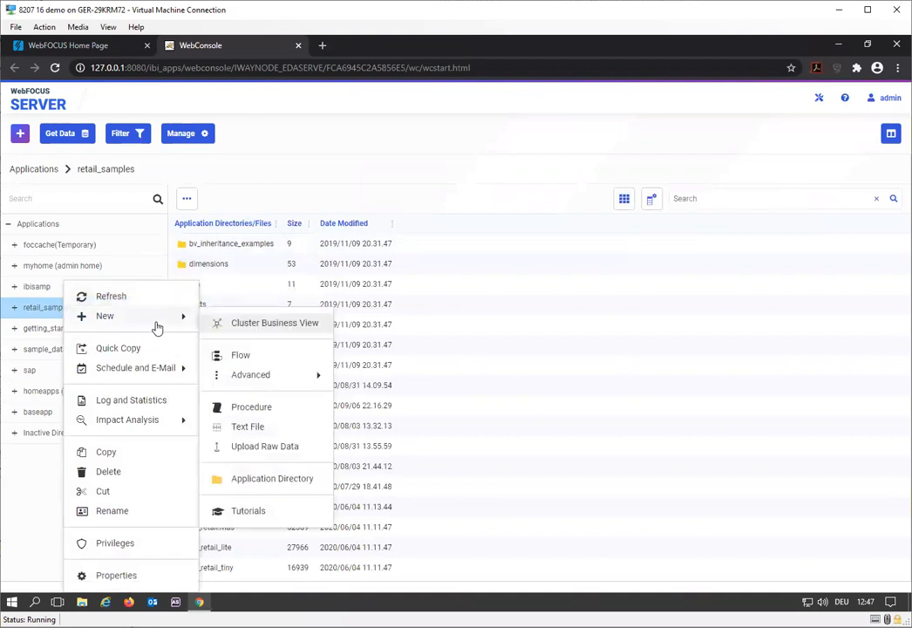
{"action": "left_click", "coordinate": [267, 325]}
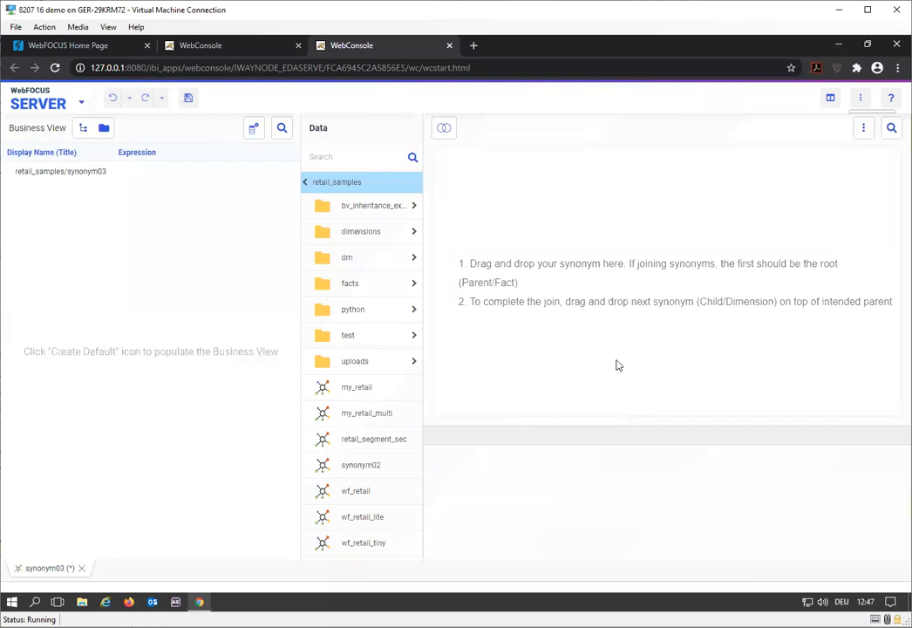
- Widen the model canvas and add wf_retail_sales from the facts folder as the root table
{"action": "left_click_drag", "start_coordinate": [300, 345], "coordinate": [209, 358]}
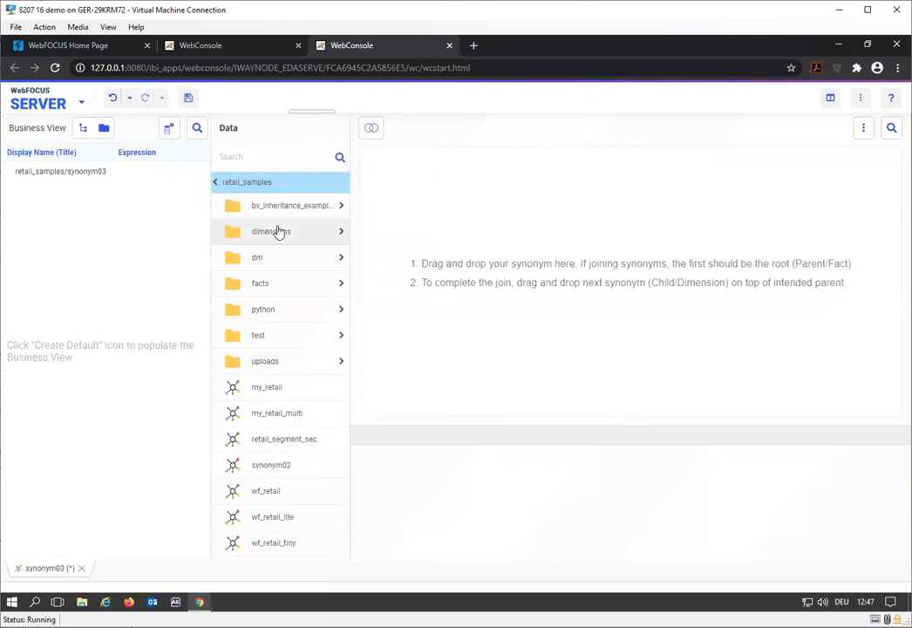
{"action": "left_click", "coordinate": [271, 286]}
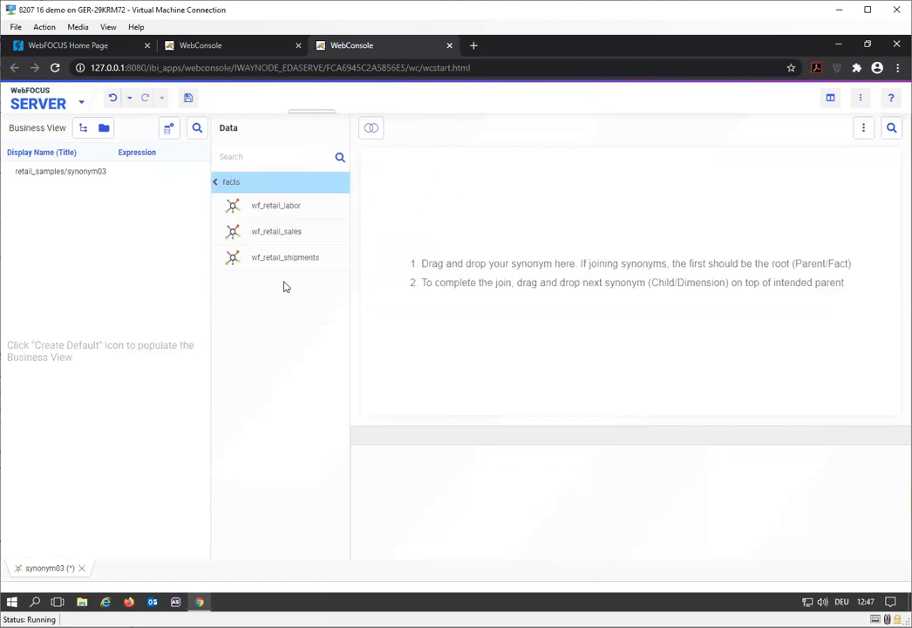
{"action": "left_click_drag", "start_coordinate": [278, 233], "coordinate": [432, 203]}
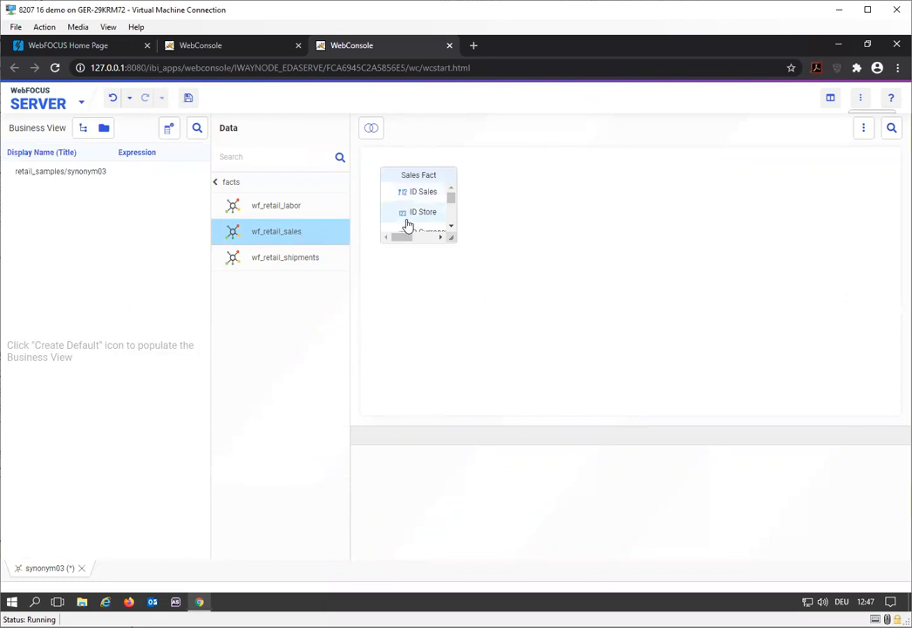
- Collapse all tables on the canvas to icons and add wf_retail_shipments as a second, unlinked fact table beside Sales Fact
{"action": "left_click", "coordinate": [867, 129]}
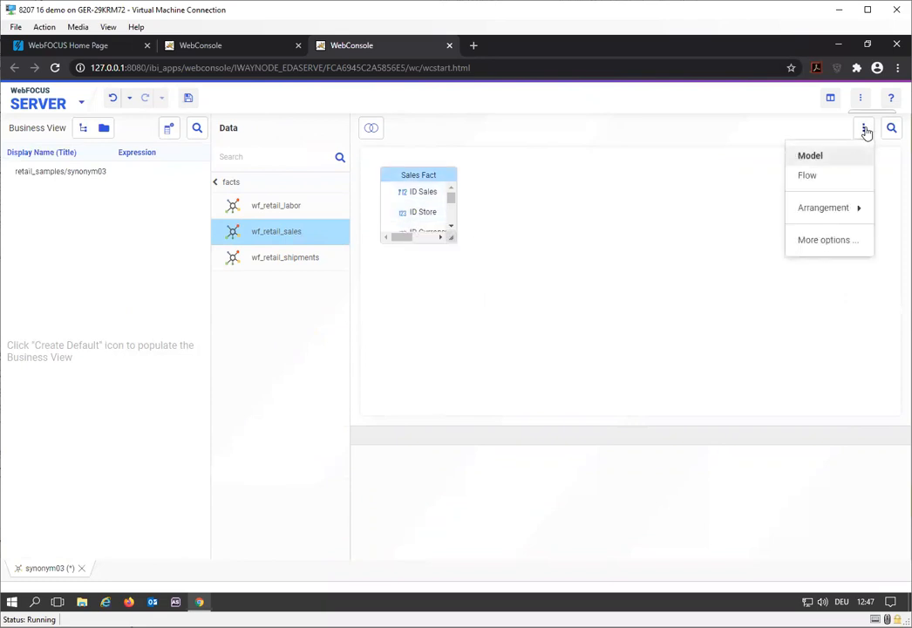
{"action": "mouse_move", "coordinate": [843, 207]}
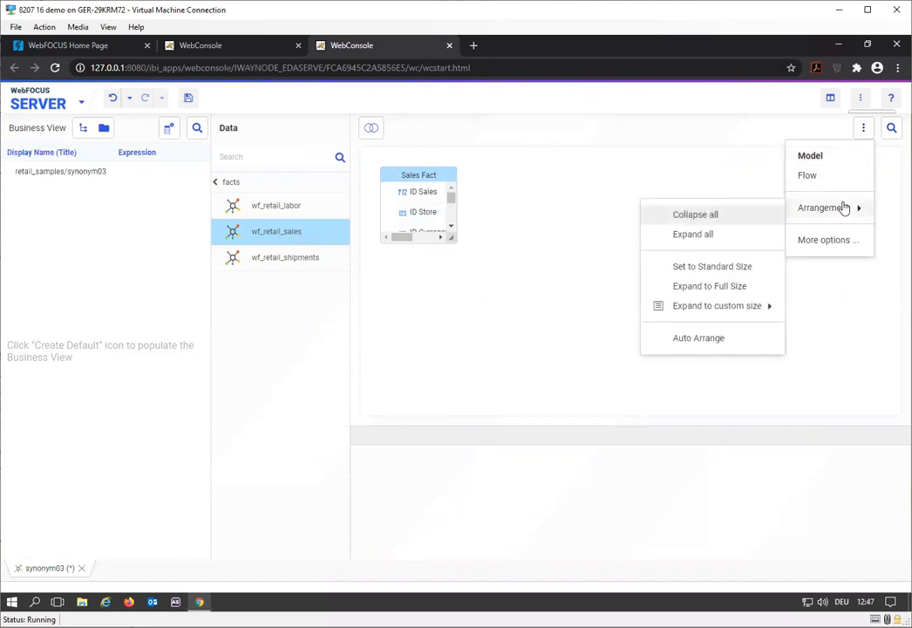
{"action": "left_click", "coordinate": [738, 222]}
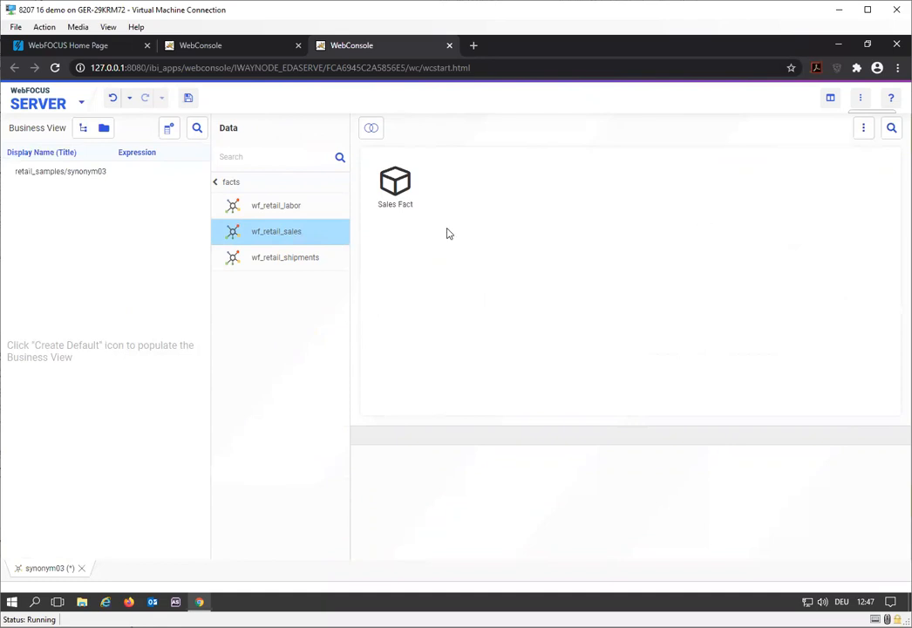
{"action": "left_click_drag", "start_coordinate": [403, 201], "coordinate": [466, 219]}
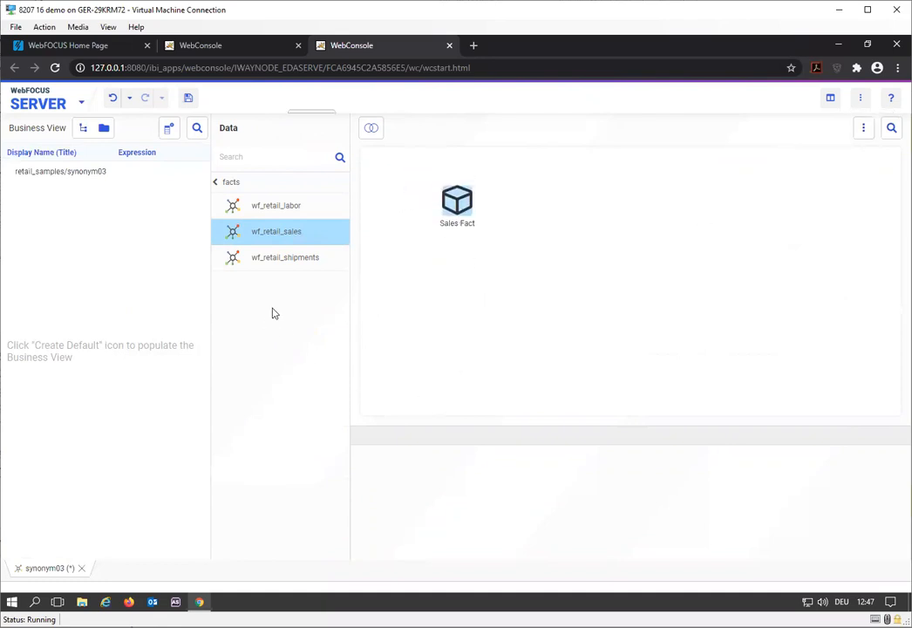
{"action": "left_click_drag", "start_coordinate": [268, 263], "coordinate": [573, 208]}
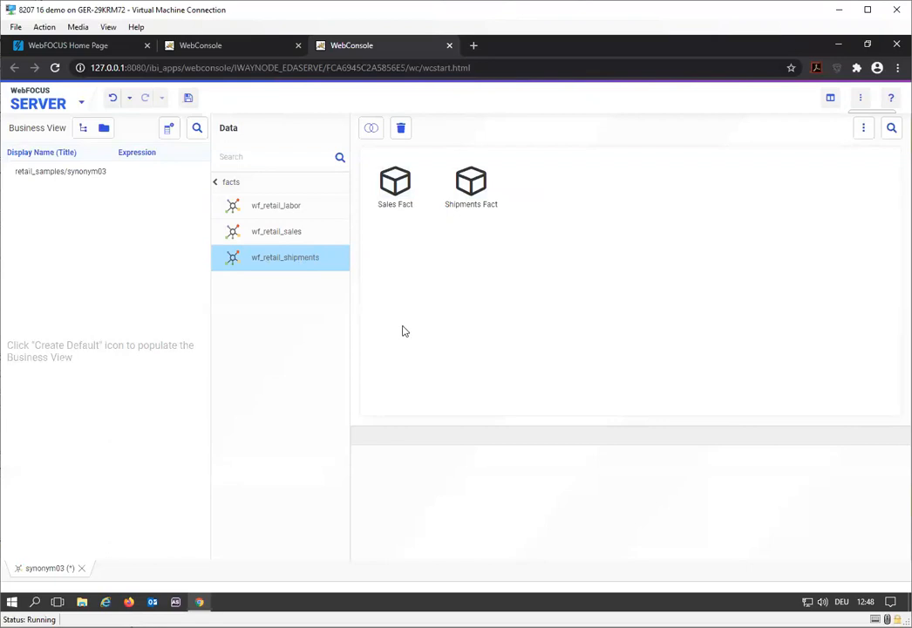
- Insert wf_retail_currency, wf_retail_customer, wf_retail_product, wf_retail_store and wf_retail_time from the retail_samples dimensions folder as children of Sales Fact
{"action": "right_click", "coordinate": [395, 179]}
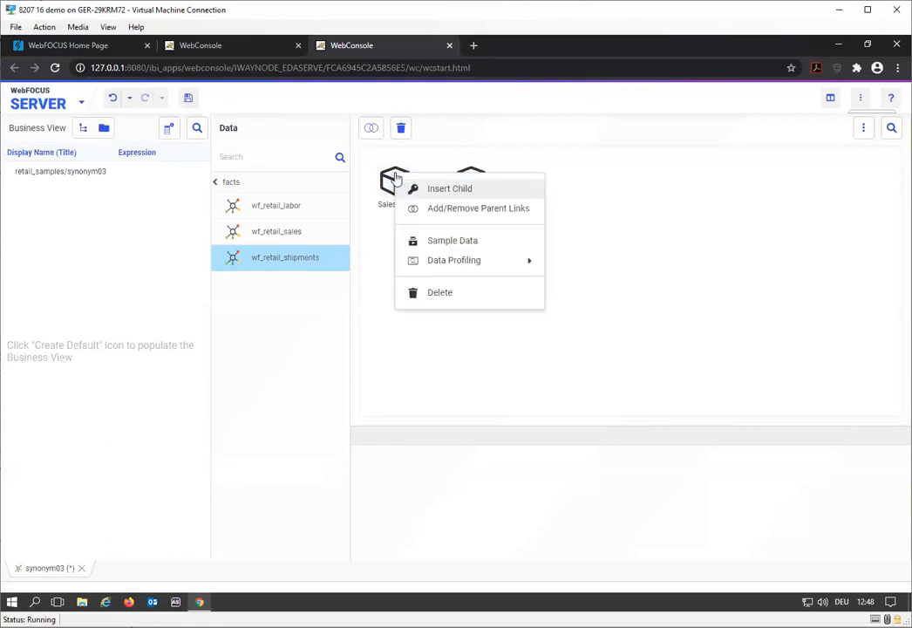
{"action": "left_click", "coordinate": [444, 189]}
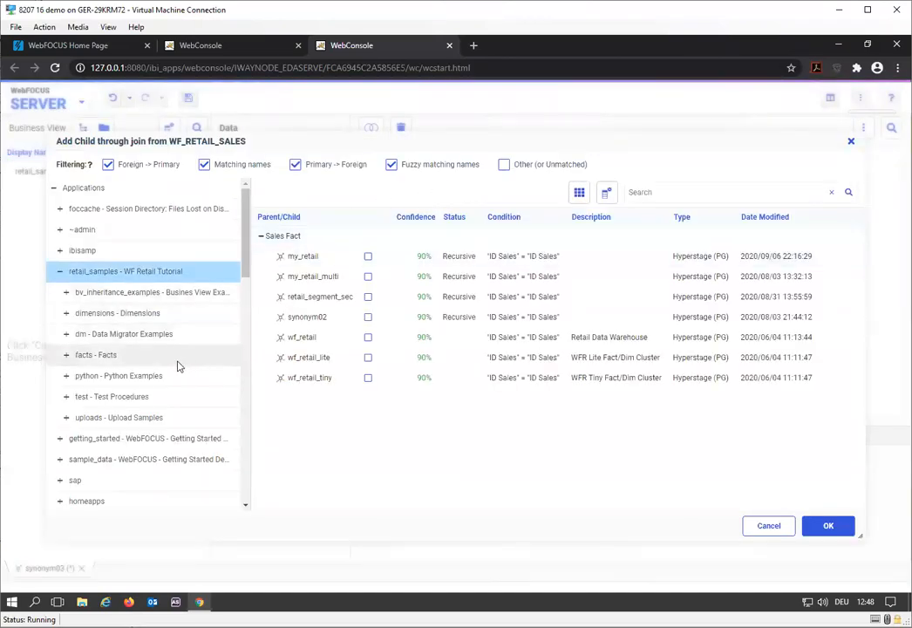
{"action": "left_click", "coordinate": [122, 307]}
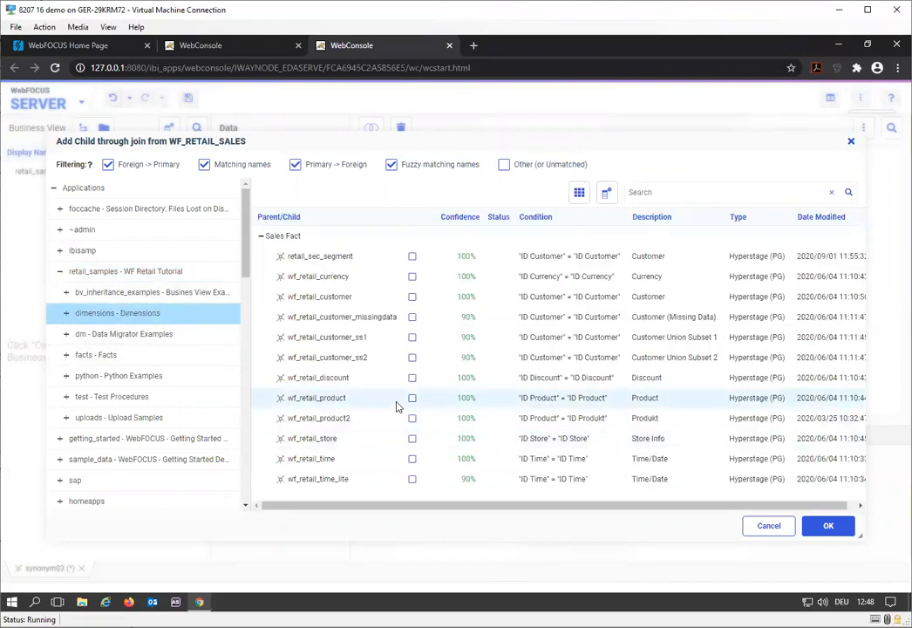
{"action": "left_click", "coordinate": [412, 297]}
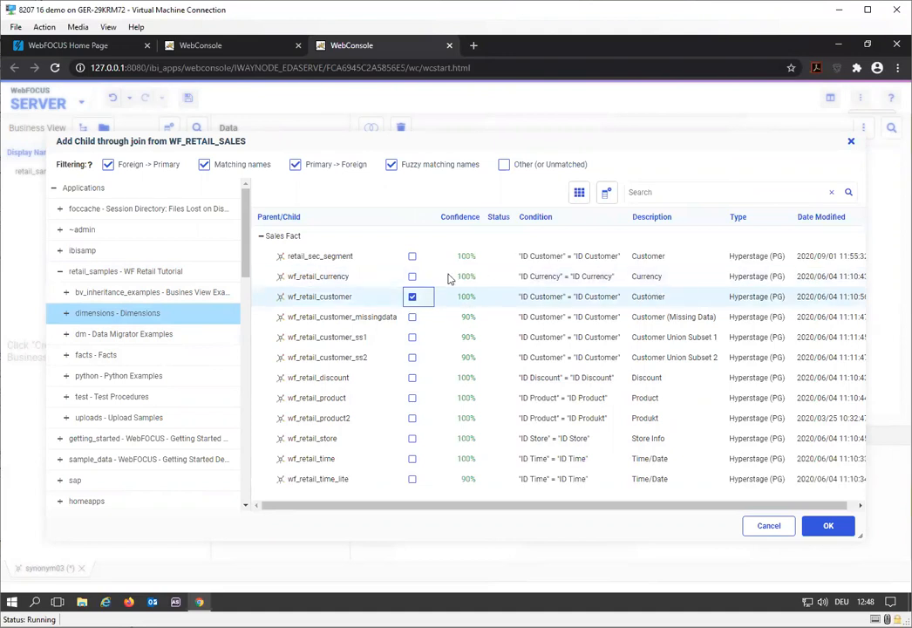
{"action": "left_click", "coordinate": [412, 276]}
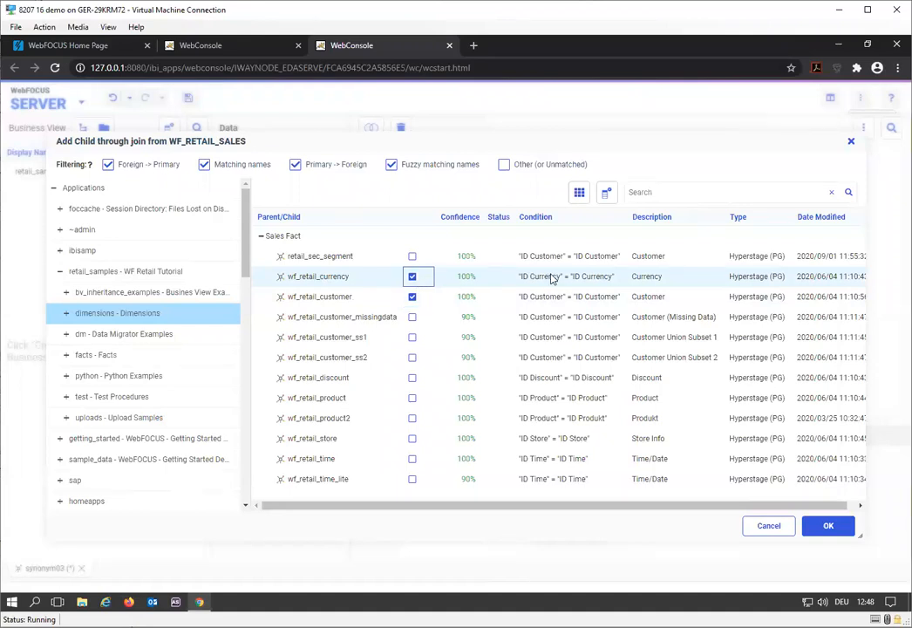
{"action": "left_click", "coordinate": [413, 397]}
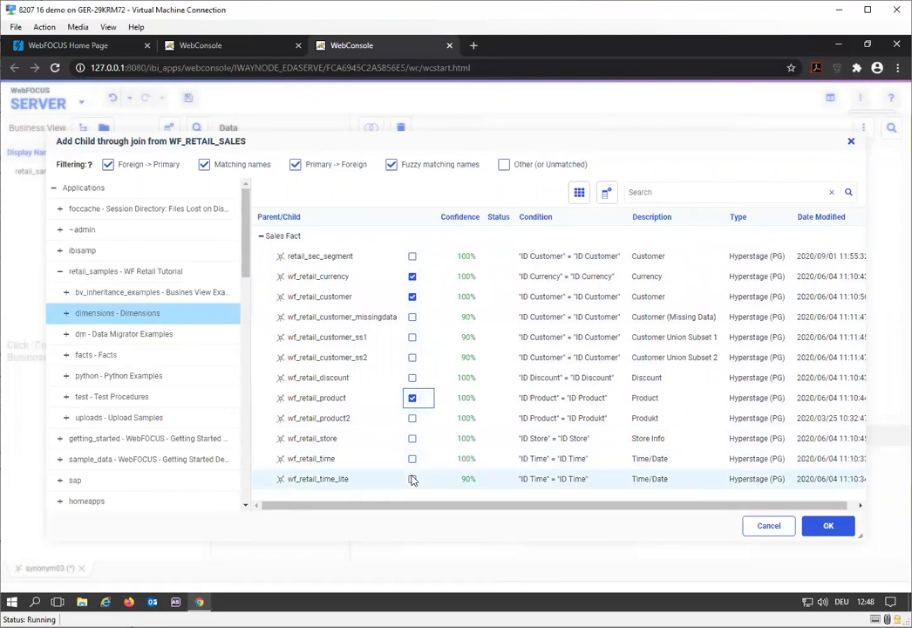
{"action": "left_click", "coordinate": [412, 438]}
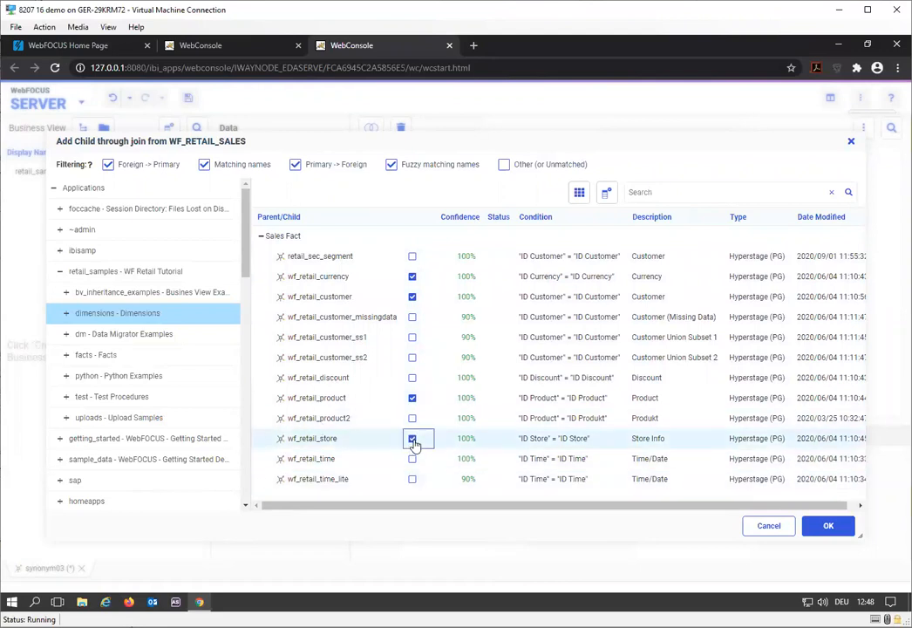
{"action": "left_click", "coordinate": [413, 459]}
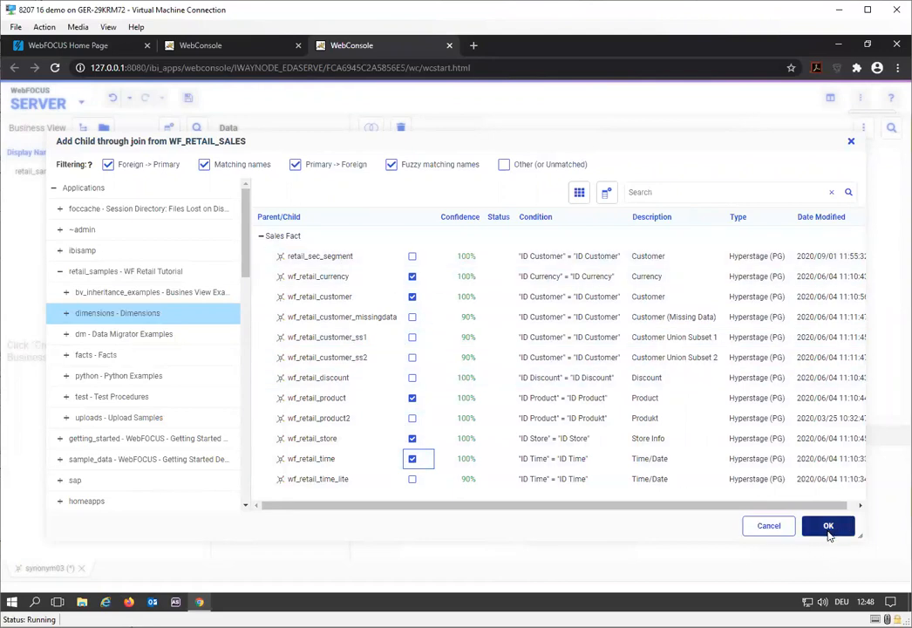
{"action": "left_click", "coordinate": [829, 527]}
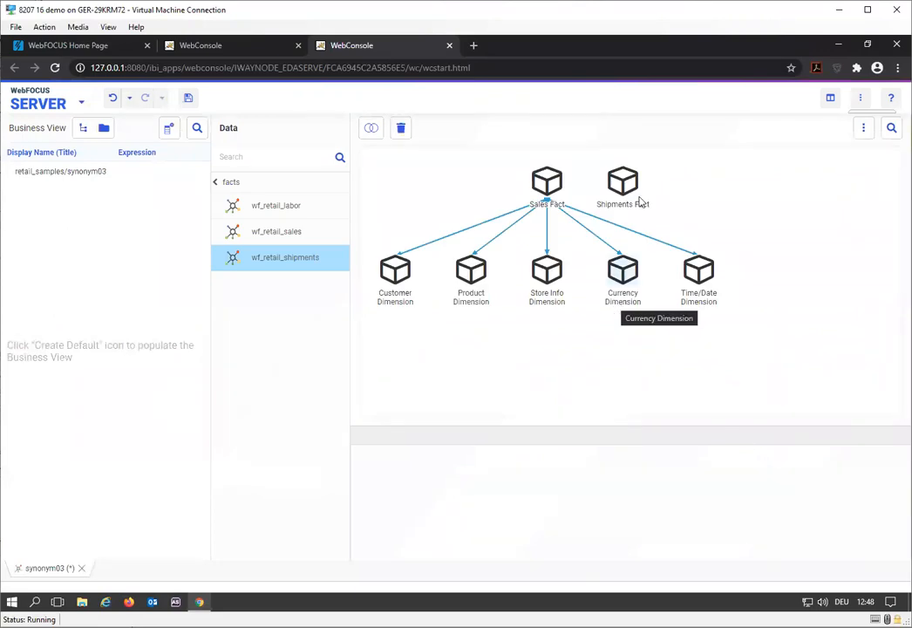
- Move Shipments Fact away from the Sales Fact tree, then expand and enlarge it to show its ID fields
{"action": "left_click_drag", "start_coordinate": [623, 181], "coordinate": [746, 165]}
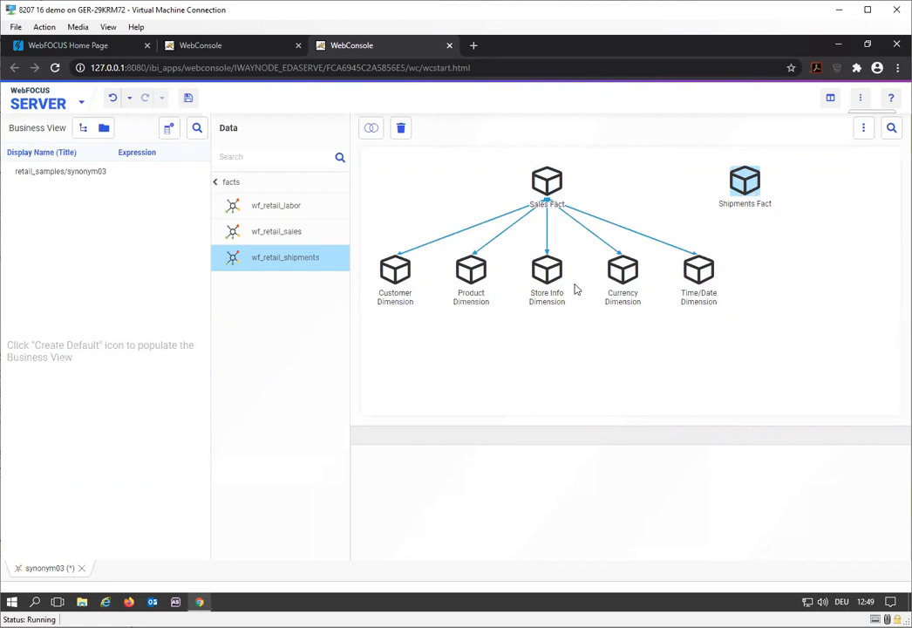
{"action": "double_click", "coordinate": [749, 185]}
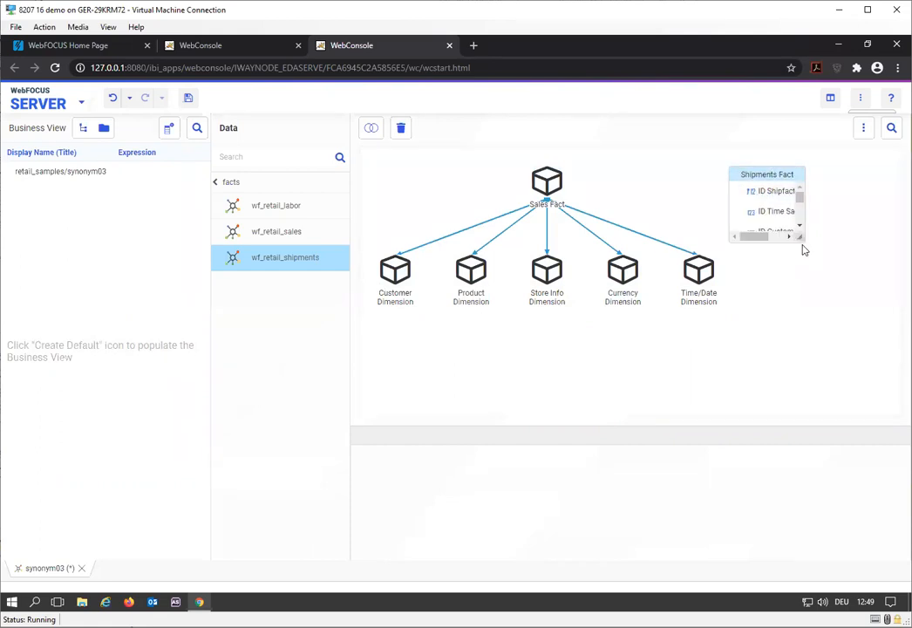
{"action": "left_click_drag", "start_coordinate": [800, 238], "coordinate": [852, 348]}
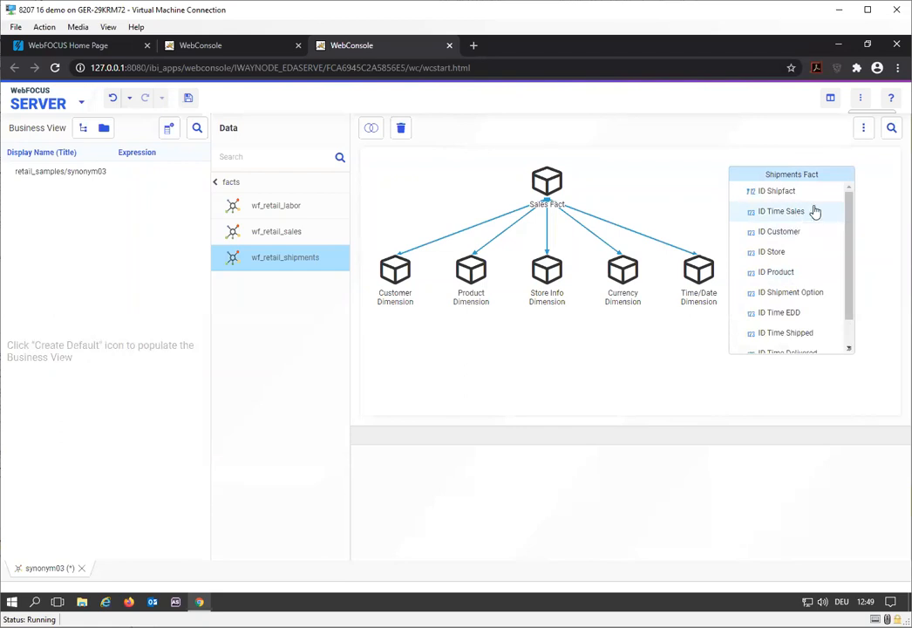
- Expand the Time/Date Dimension, shift it clear of Shipments Fact, and join its ID Time to ID Time Sales in Shipments Fact
{"action": "left_click", "coordinate": [702, 282]}
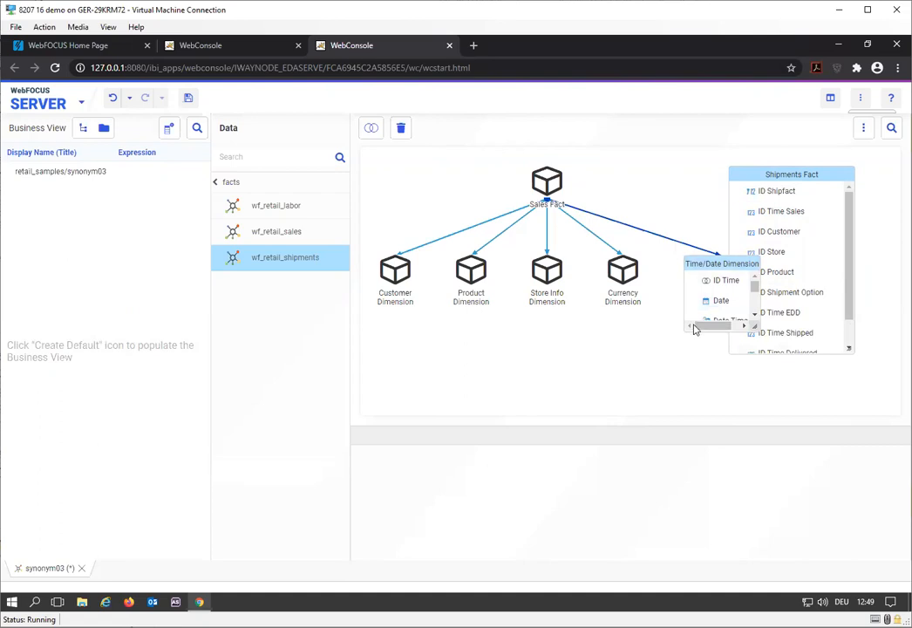
{"action": "left_click_drag", "start_coordinate": [707, 264], "coordinate": [684, 260]}
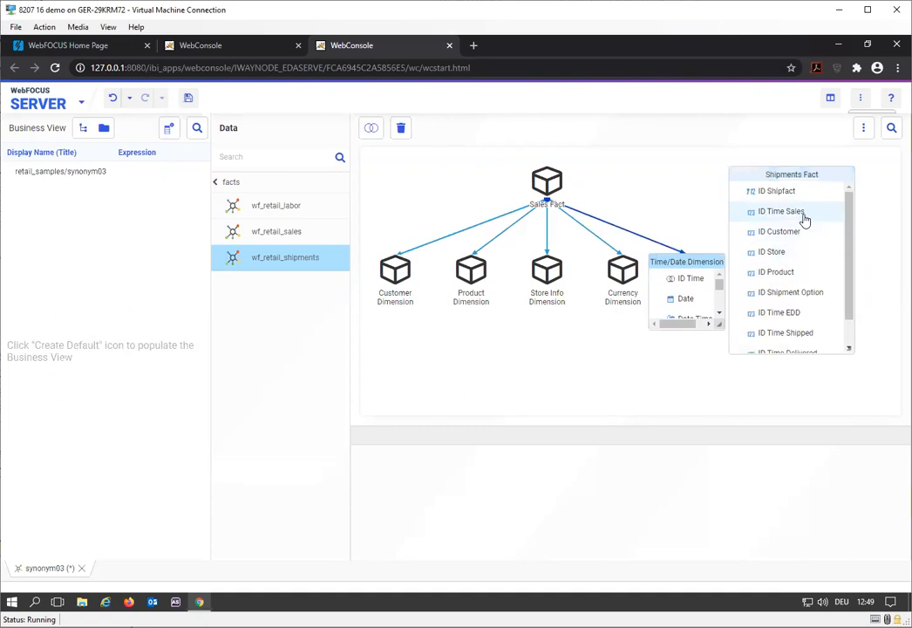
{"action": "left_click_drag", "start_coordinate": [687, 279], "coordinate": [781, 216]}
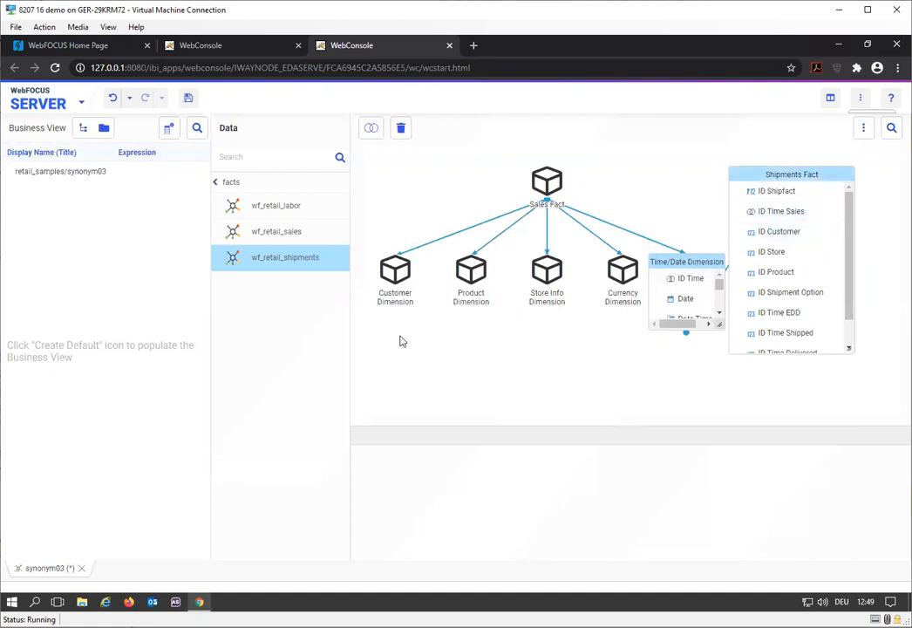
- Expand and enlarge the Customer Dimension, and try to join its ID Customer to ID Customer in Shipments Fact
{"action": "left_click", "coordinate": [391, 272]}
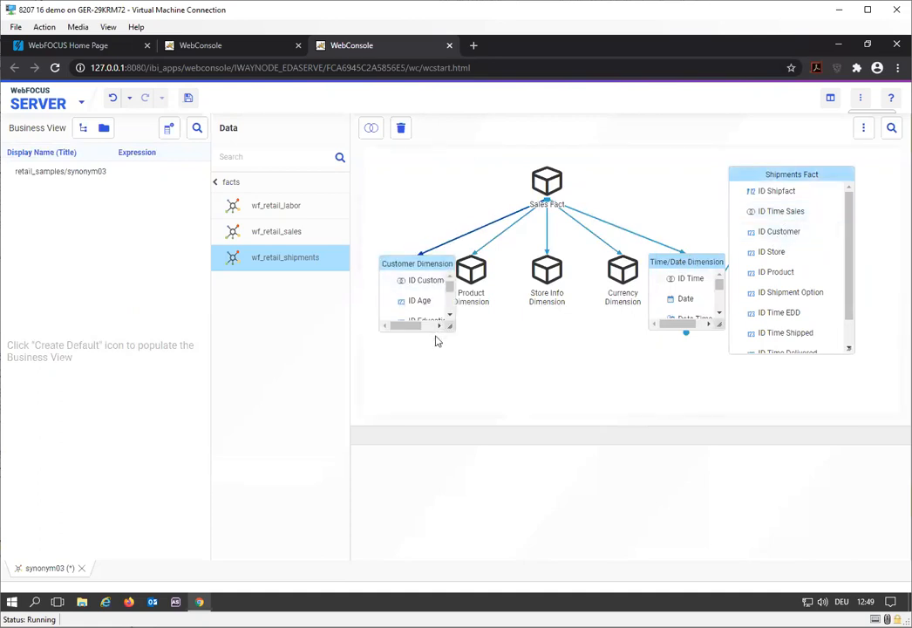
{"action": "left_click_drag", "start_coordinate": [450, 334], "coordinate": [467, 402]}
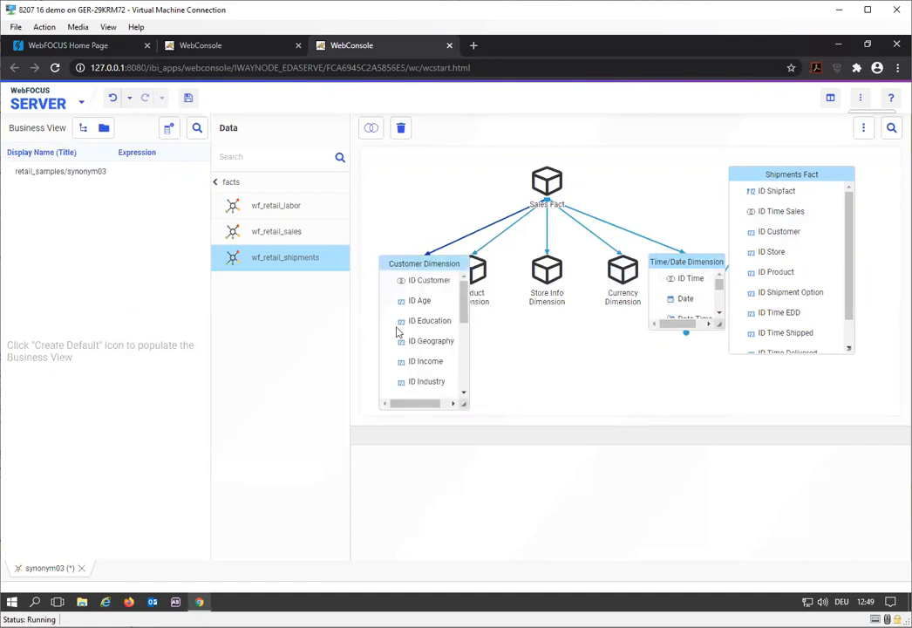
{"action": "left_click", "coordinate": [782, 231]}
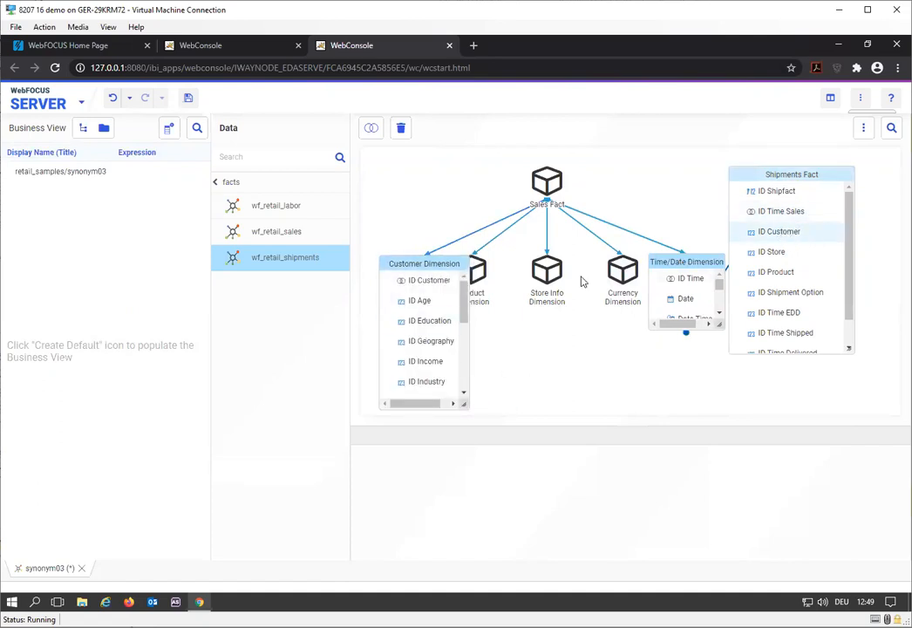
{"action": "left_click_drag", "start_coordinate": [426, 282], "coordinate": [789, 239]}
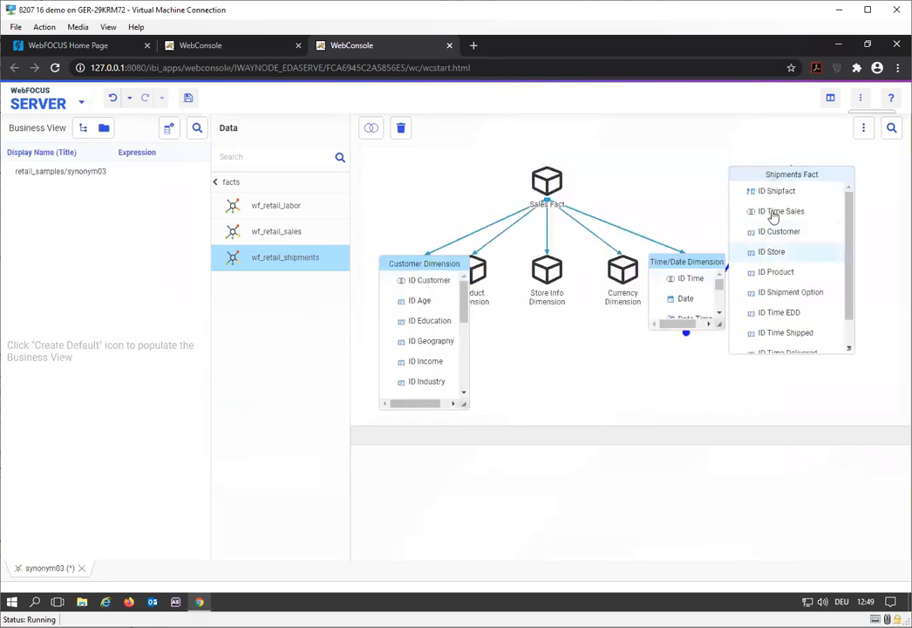
- Move the Time/Date Dimension up to reveal its links and auto-arrange the tables on the model canvas
{"action": "left_click_drag", "start_coordinate": [665, 262], "coordinate": [661, 203]}
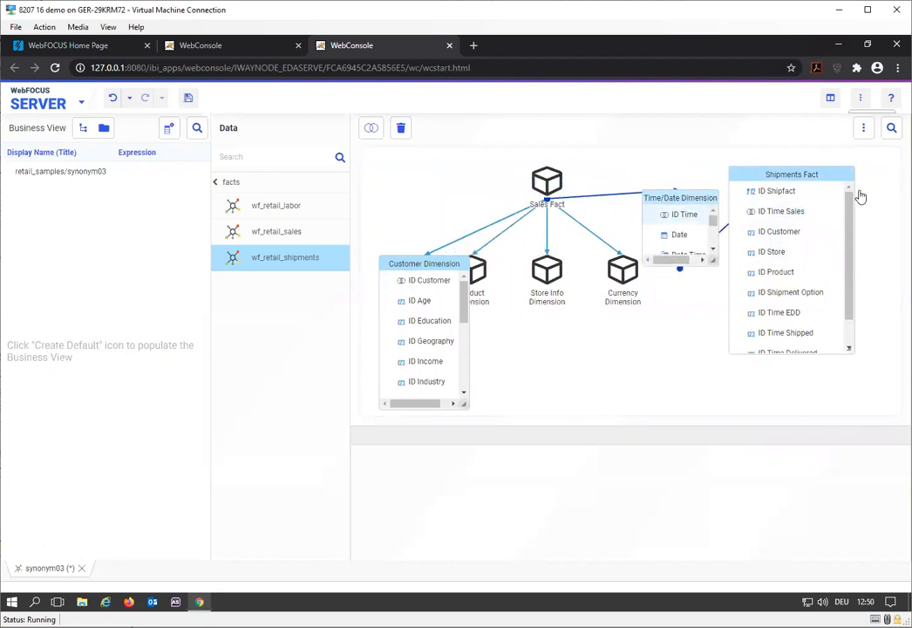
{"action": "left_click", "coordinate": [863, 130]}
{"action": "mouse_move", "coordinate": [841, 210]}
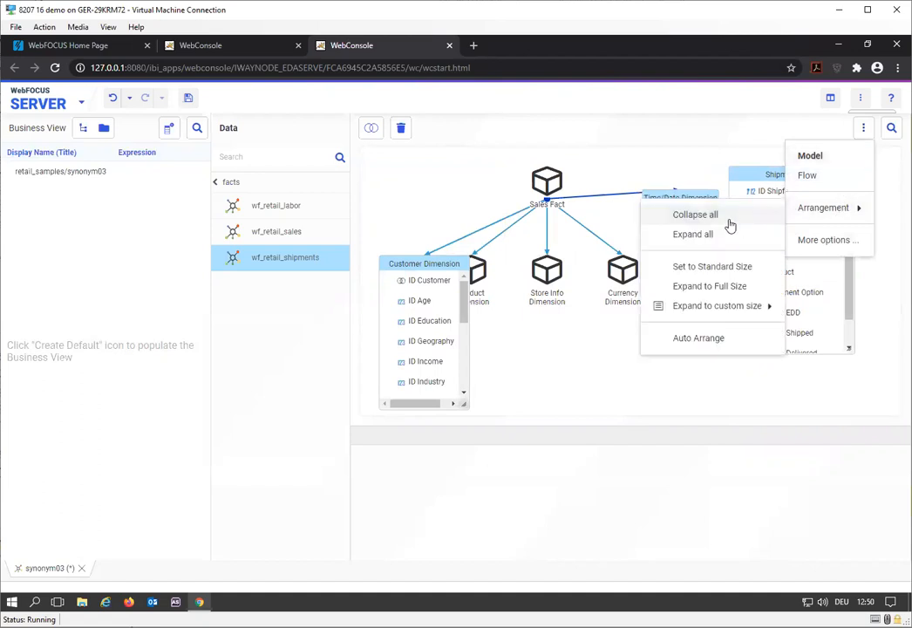
{"action": "left_click", "coordinate": [713, 338]}
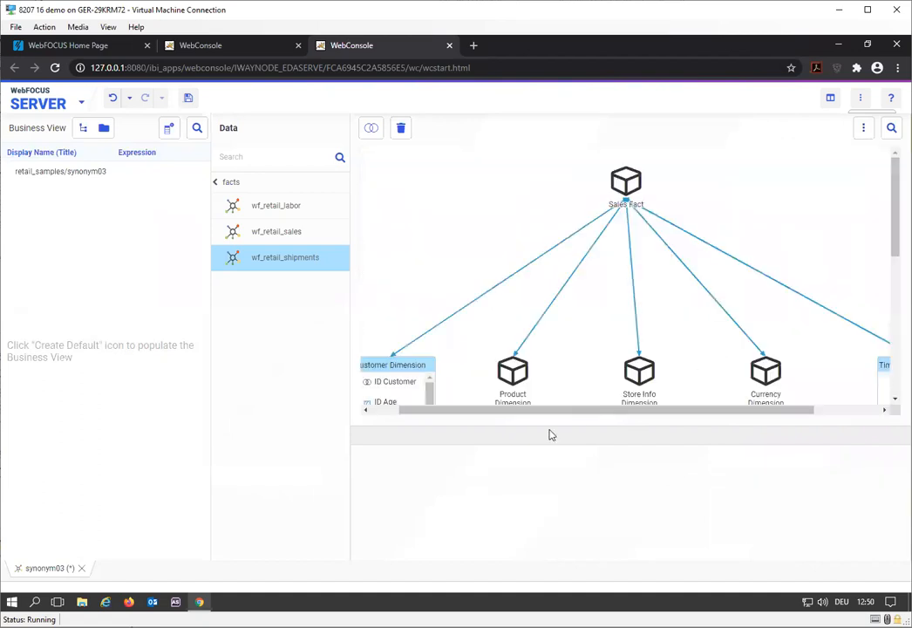
{"action": "left_click_drag", "start_coordinate": [596, 410], "coordinate": [794, 409]}
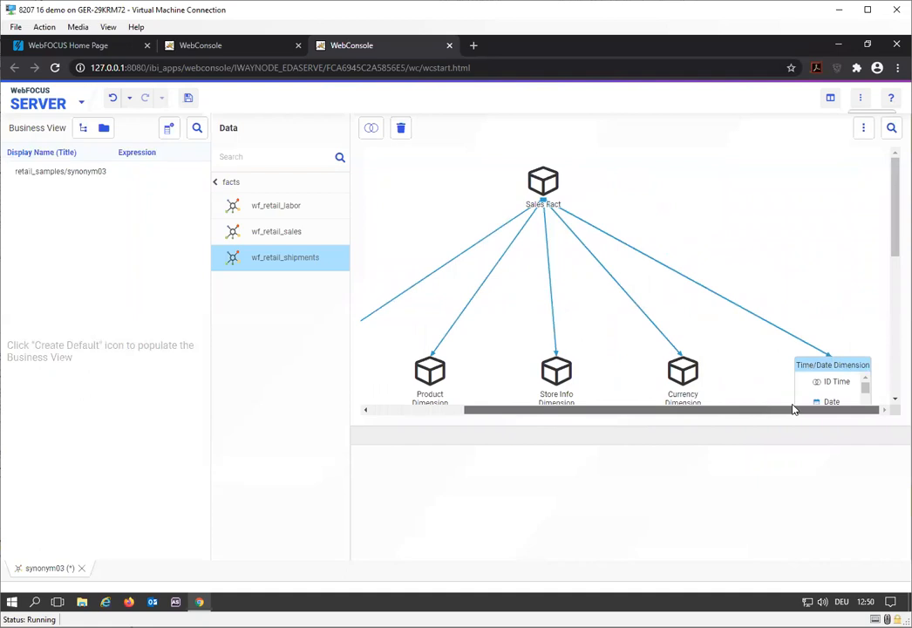
- Enlarge the model canvas by narrowing the Business View area and shrinking the empty area beneath the canvas
{"action": "scroll", "coordinate": [794, 363], "scroll_direction": "down", "scroll_amount": 3}
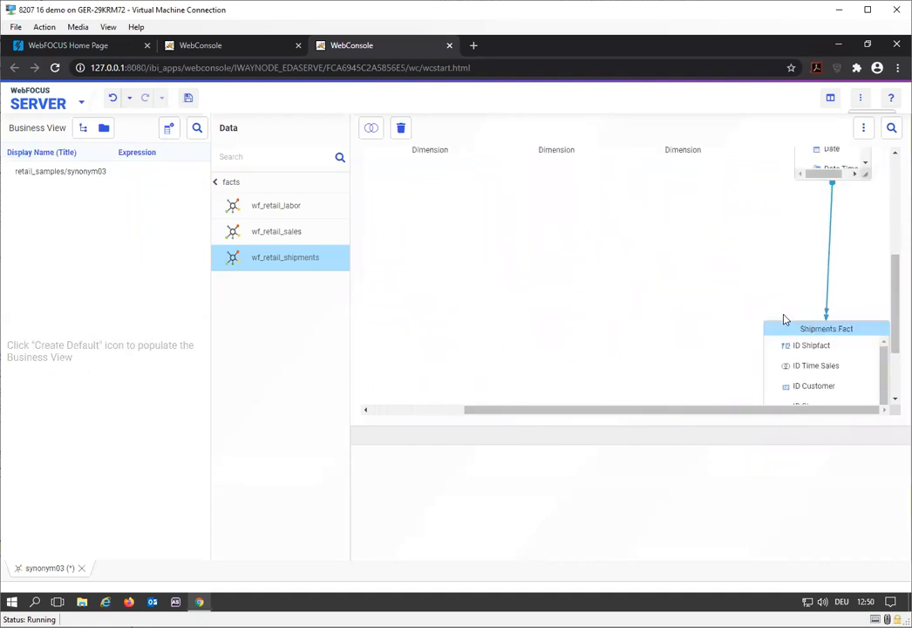
{"action": "scroll", "coordinate": [784, 317], "scroll_direction": "up", "scroll_amount": 3}
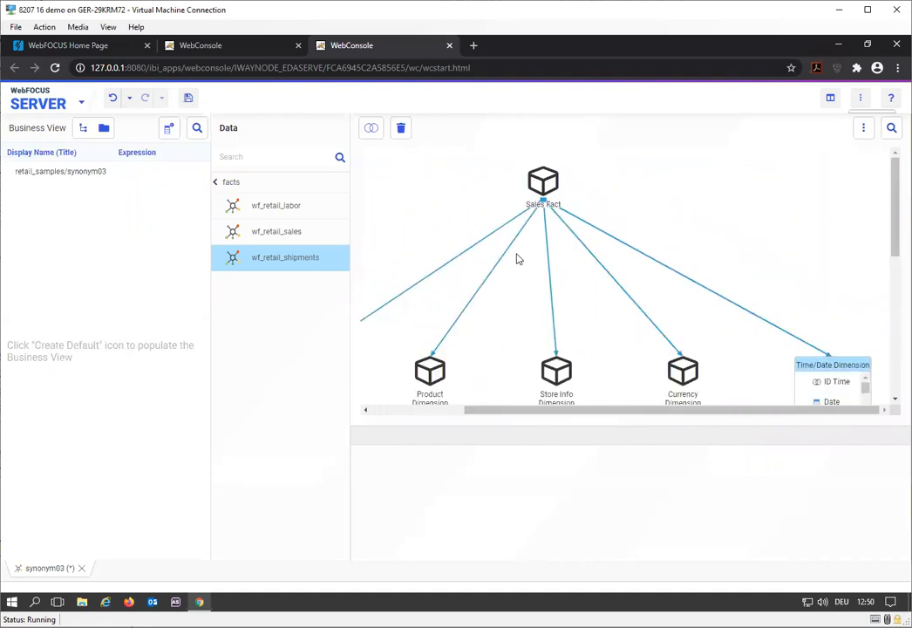
{"action": "scroll", "coordinate": [501, 267], "scroll_direction": "down", "scroll_amount": 1}
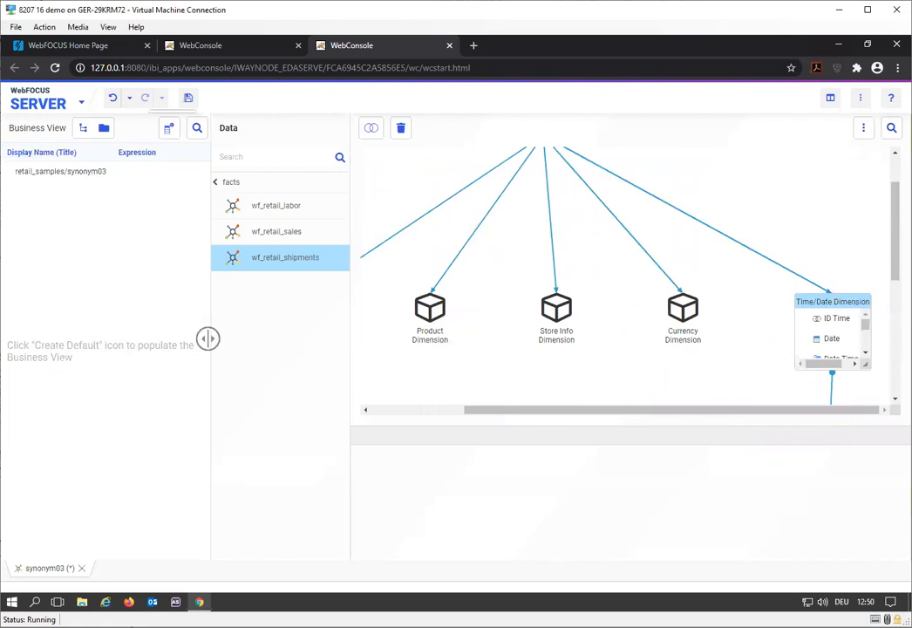
{"action": "left_click_drag", "start_coordinate": [209, 350], "coordinate": [147, 351]}
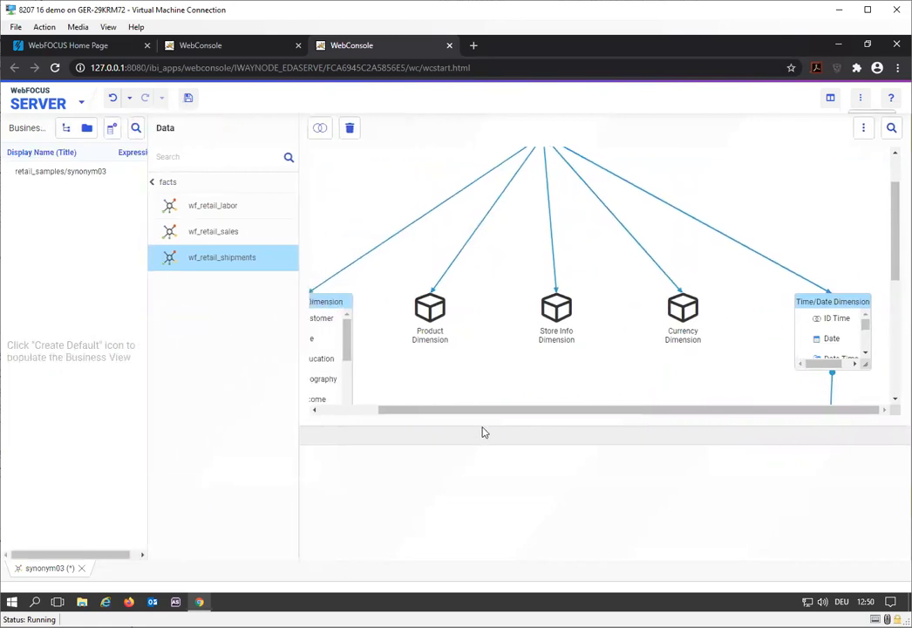
{"action": "left_click_drag", "start_coordinate": [482, 422], "coordinate": [488, 516]}
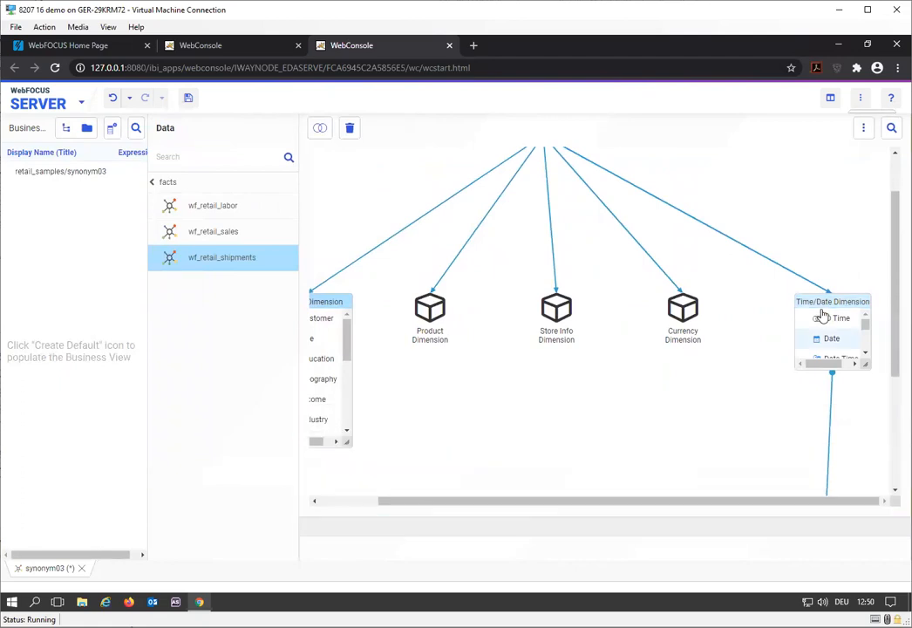
- Delete the Shipments Fact table linked beneath the Time/Date Dimension from the model
{"action": "scroll", "coordinate": [527, 362], "scroll_direction": "down", "scroll_amount": 2}
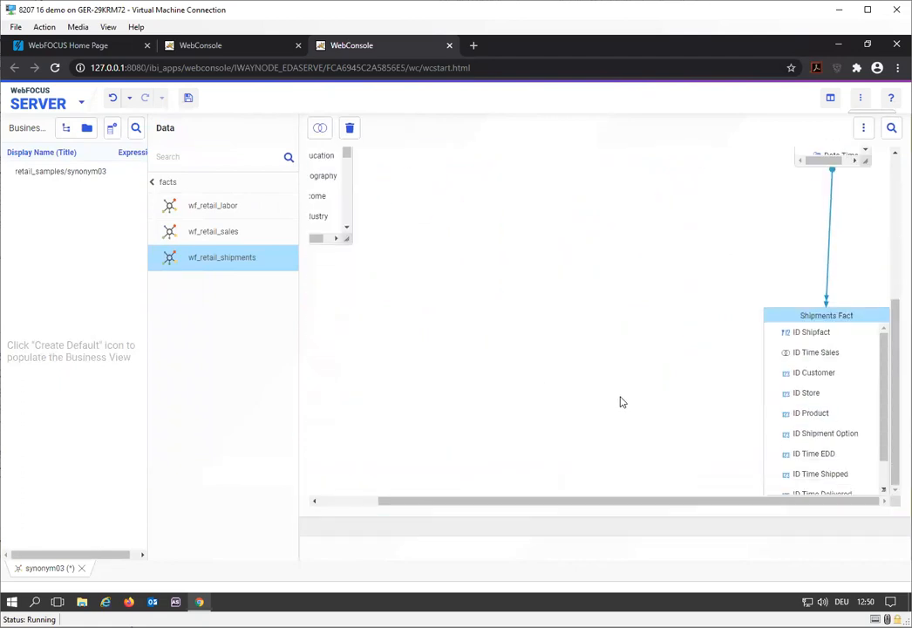
{"action": "scroll", "coordinate": [622, 397], "scroll_direction": "up", "scroll_amount": 2}
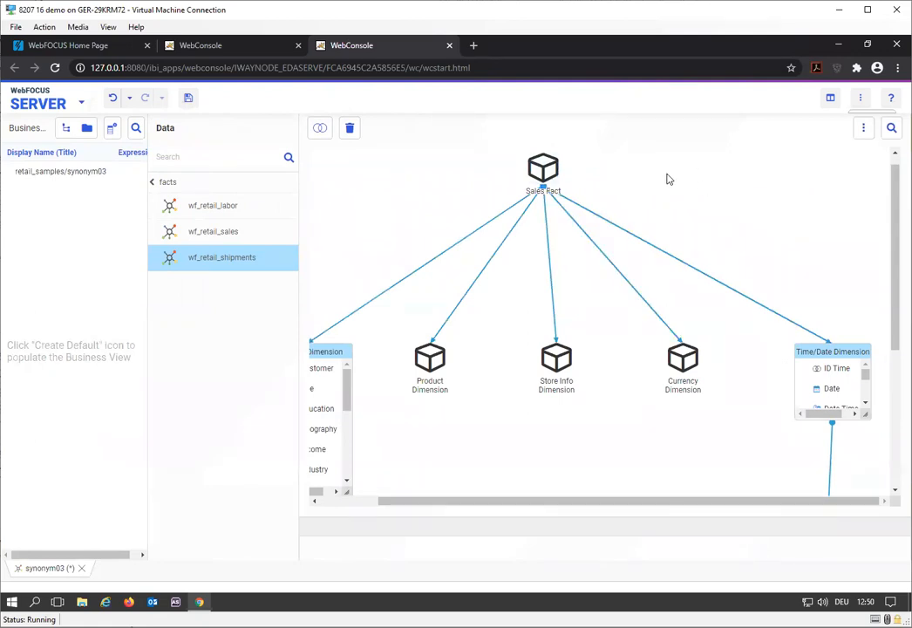
{"action": "scroll", "coordinate": [685, 331], "scroll_direction": "down", "scroll_amount": 4}
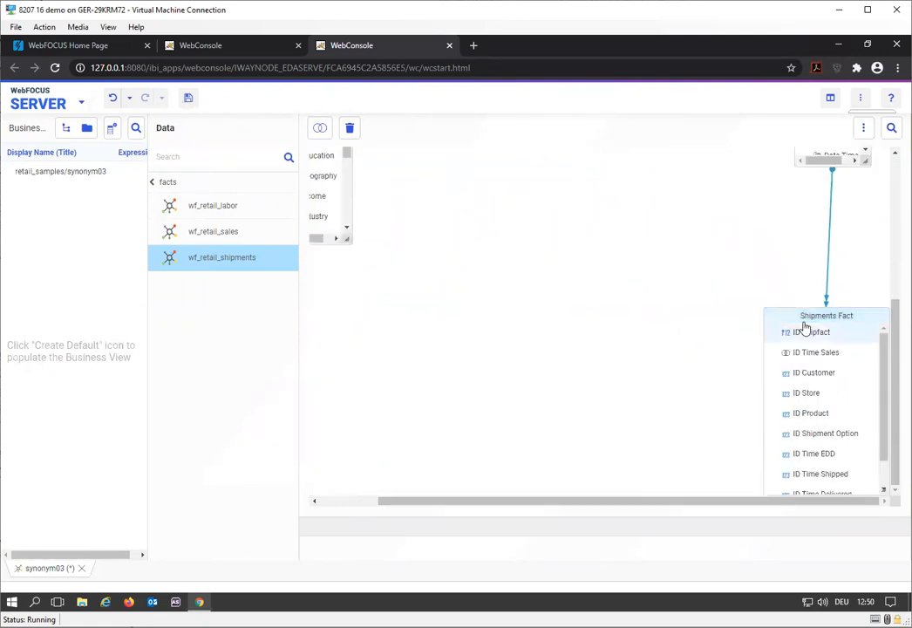
{"action": "scroll", "coordinate": [686, 332], "scroll_direction": "up", "scroll_amount": 3}
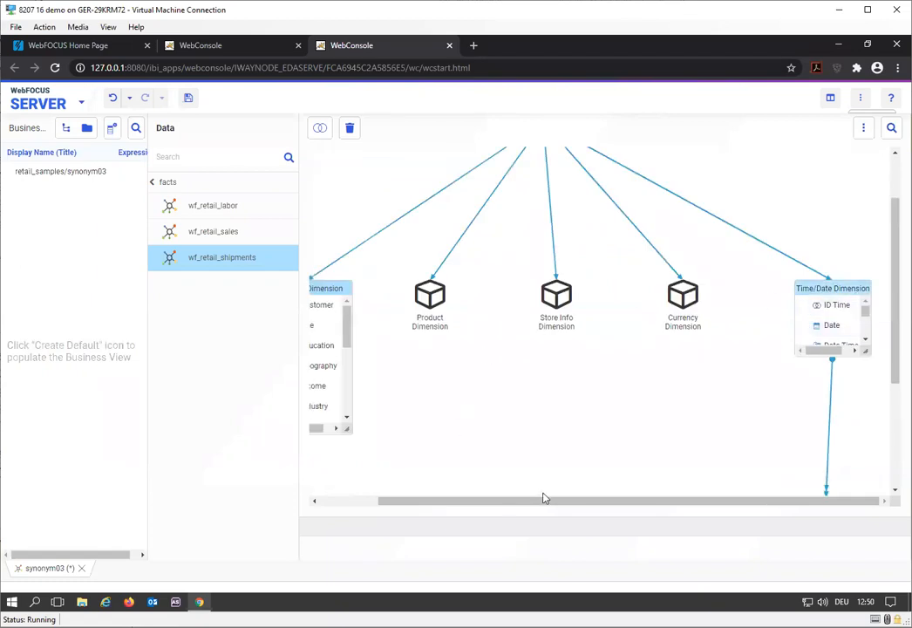
{"action": "scroll", "coordinate": [697, 349], "scroll_direction": "up", "scroll_amount": 1}
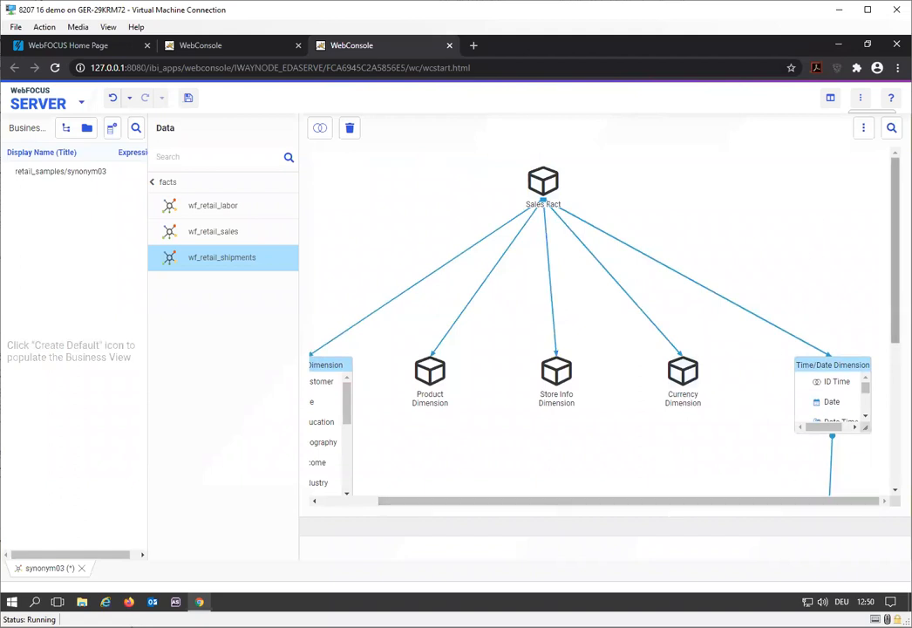
{"action": "scroll", "coordinate": [880, 428], "scroll_direction": "down", "scroll_amount": 3}
{"action": "right_click", "coordinate": [810, 376]}
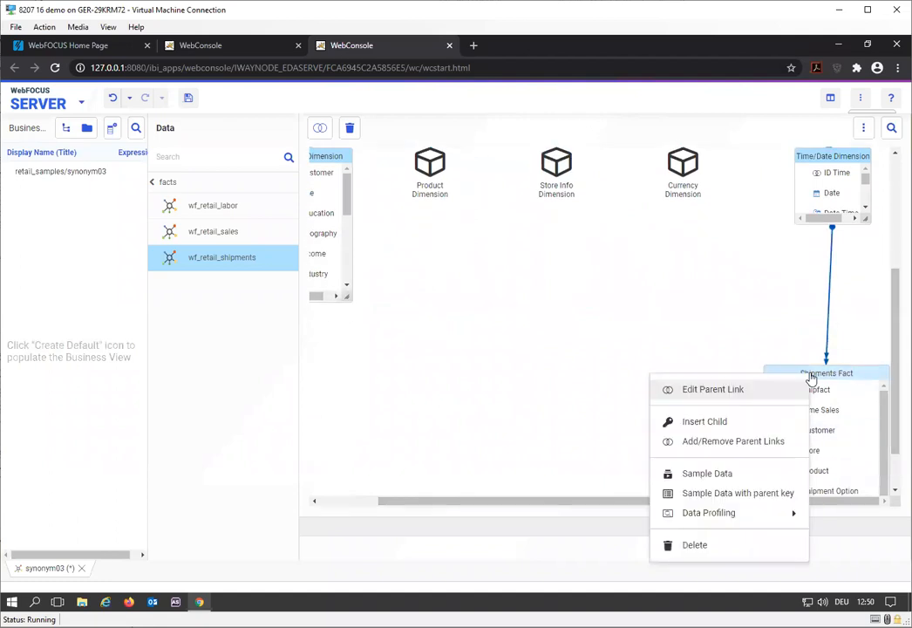
{"action": "left_click", "coordinate": [694, 545]}
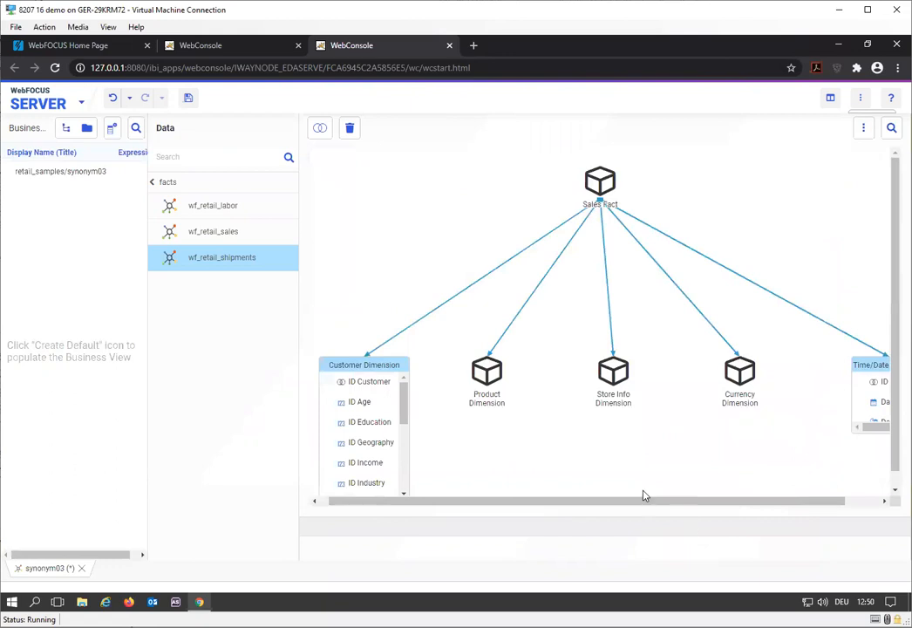
- Auto-arrange the Sales Fact tree and its dimension tables on the model canvas
{"action": "left_click_drag", "start_coordinate": [643, 504], "coordinate": [845, 500]}
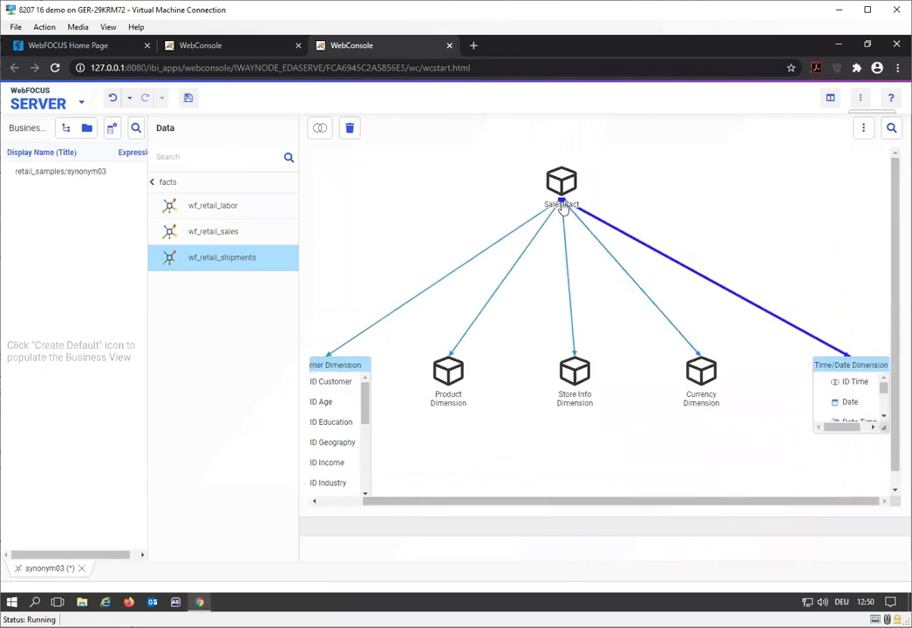
{"action": "left_click", "coordinate": [863, 129]}
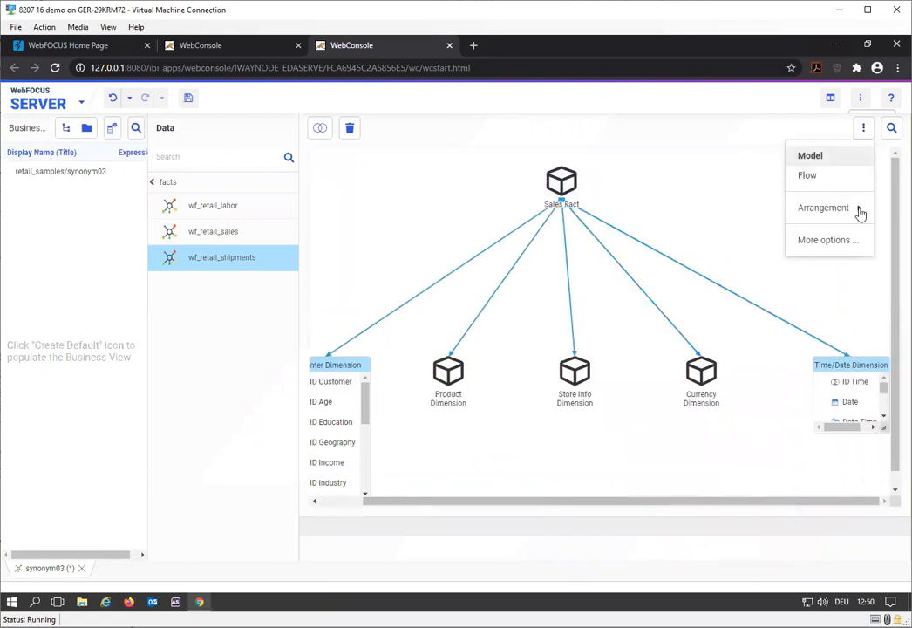
{"action": "mouse_move", "coordinate": [863, 213]}
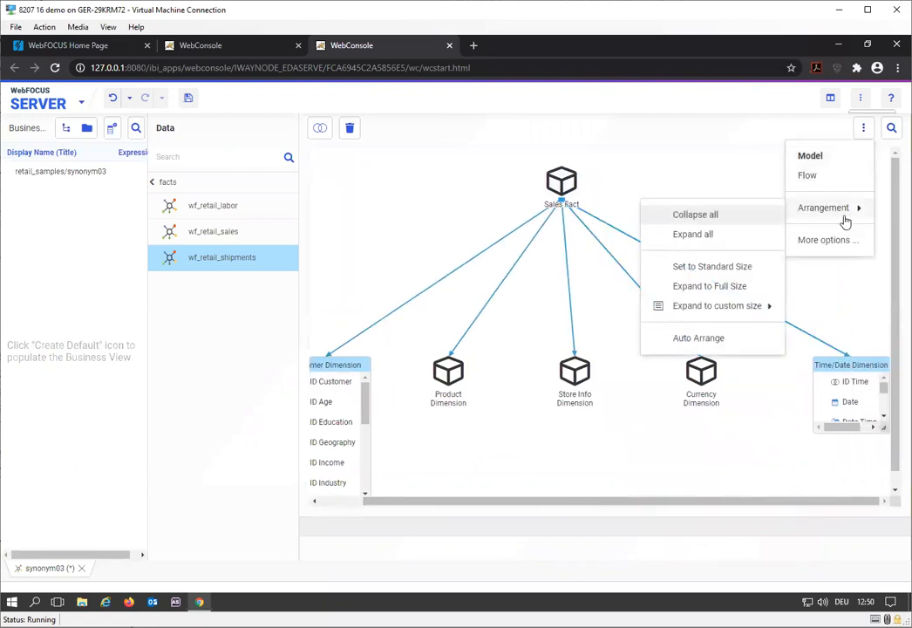
{"action": "left_click", "coordinate": [697, 337]}
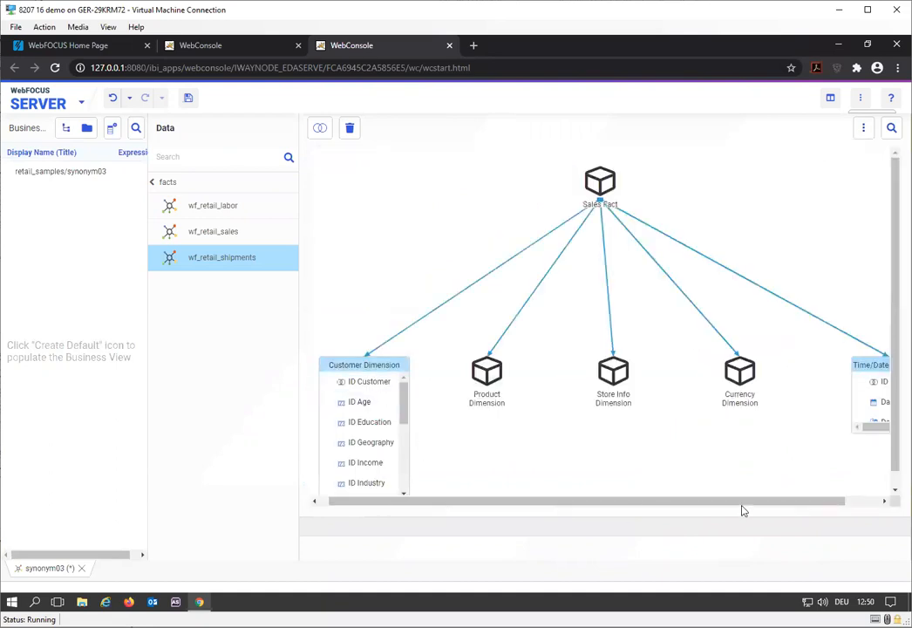
- Add wf_retail_shipments from the facts folder beside Sales Fact, and reposition both fact tables above the shared dimensions
{"action": "left_click_drag", "start_coordinate": [792, 498], "coordinate": [879, 502]}
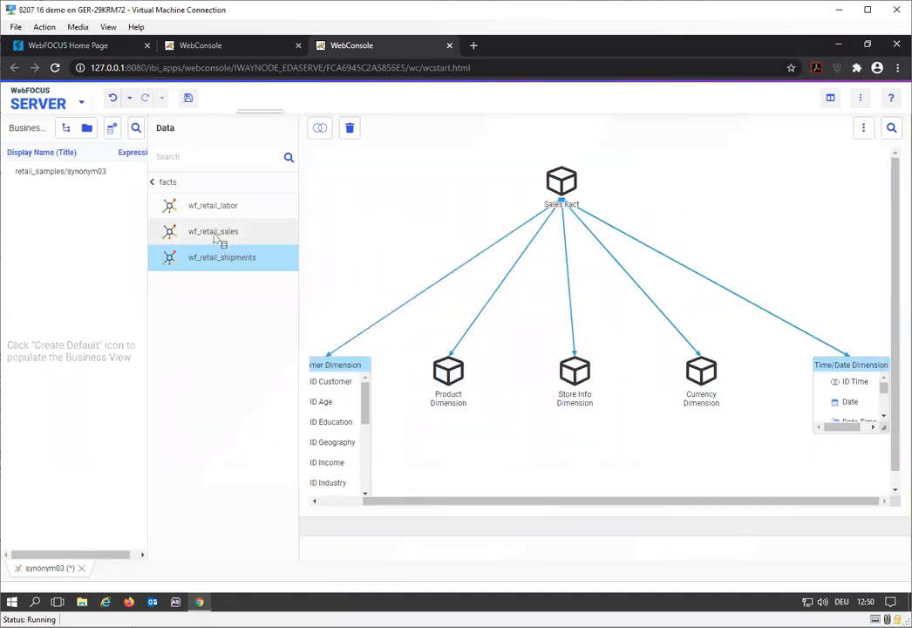
{"action": "left_click_drag", "start_coordinate": [218, 262], "coordinate": [770, 183]}
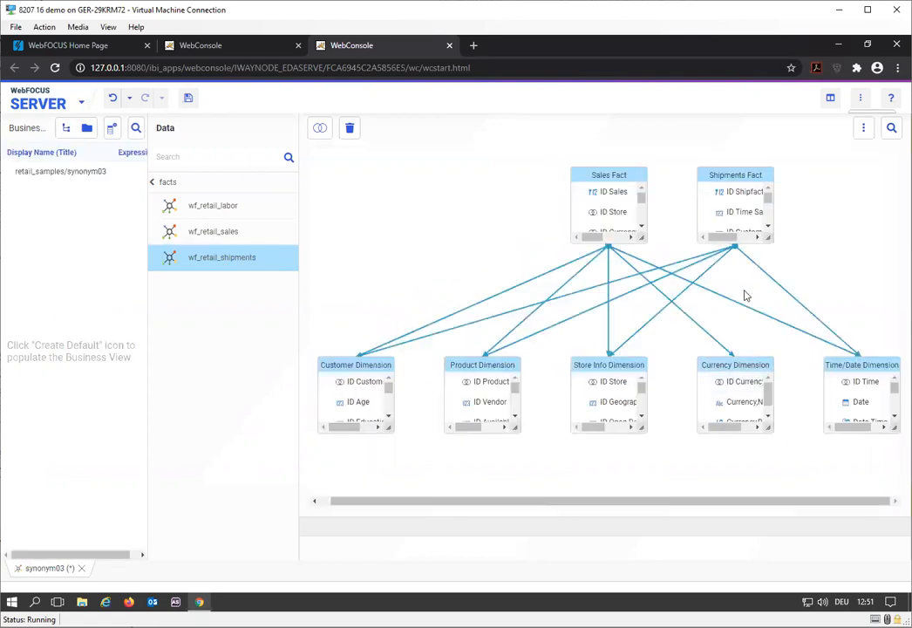
{"action": "left_click_drag", "start_coordinate": [735, 177], "coordinate": [774, 173]}
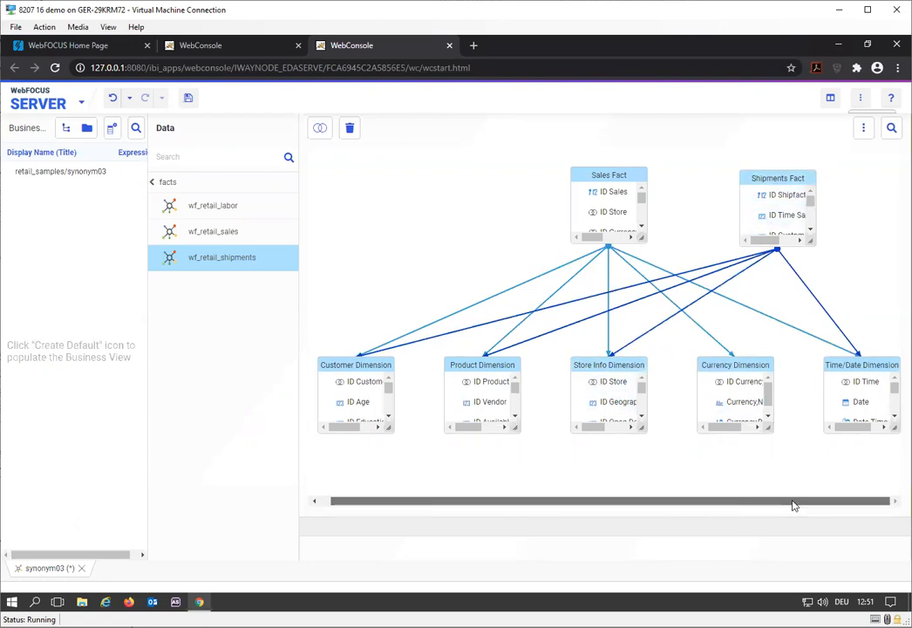
{"action": "left_click_drag", "start_coordinate": [613, 174], "coordinate": [438, 172]}
{"action": "left_click_drag", "start_coordinate": [753, 179], "coordinate": [552, 174]}
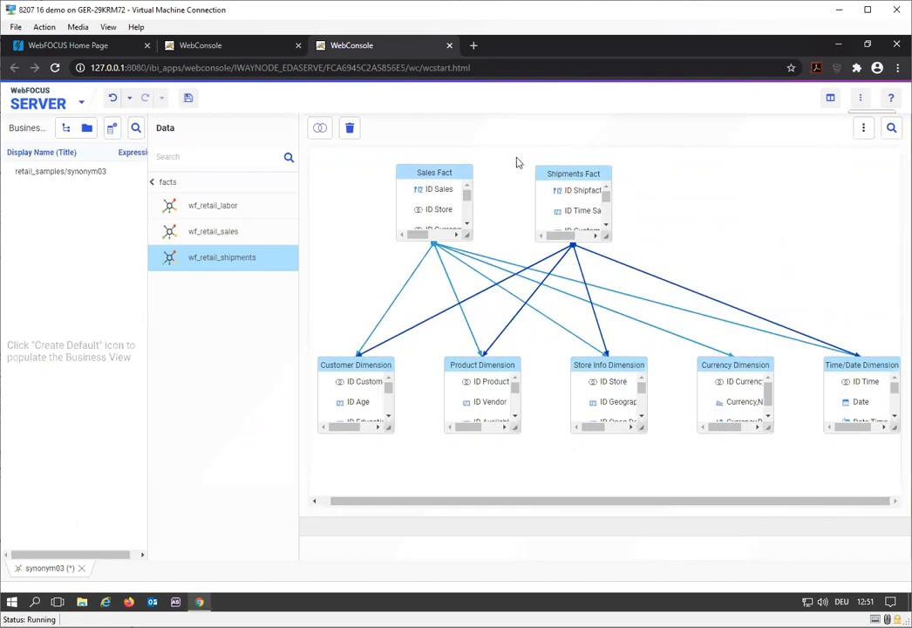
- Browse the dimensions folder of retail_samples for the shipping options synonym
{"action": "left_click", "coordinate": [173, 185]}
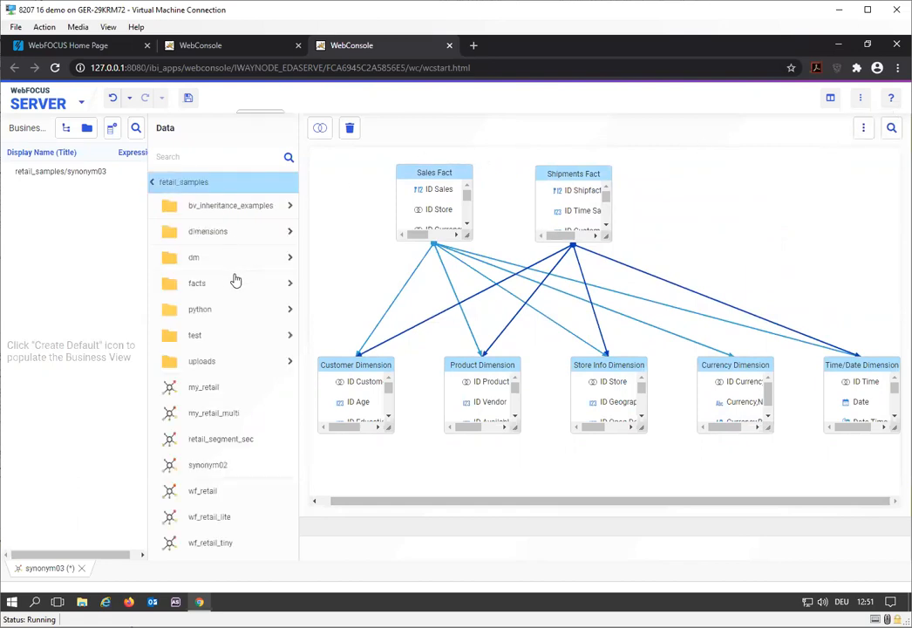
{"action": "left_click", "coordinate": [216, 237]}
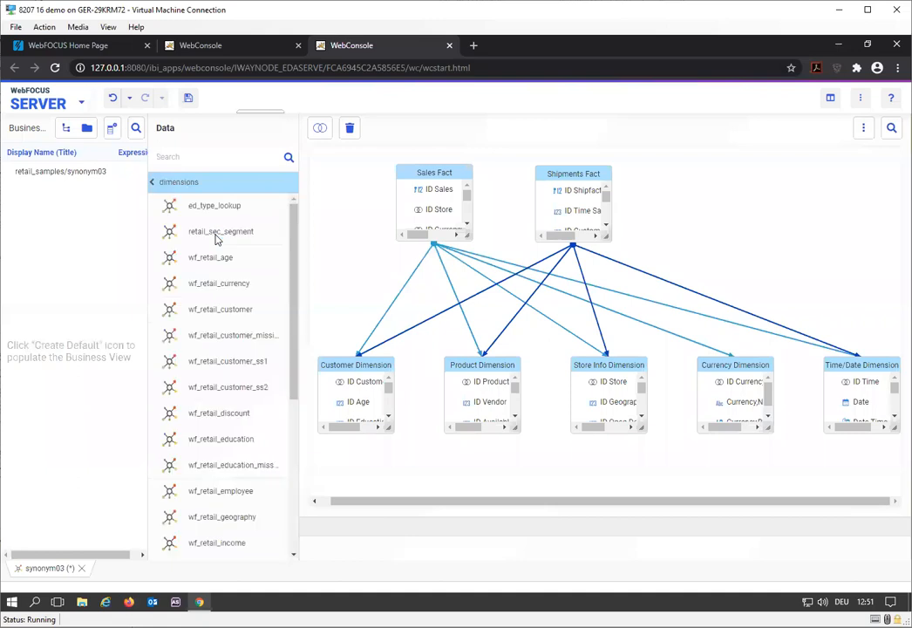
{"action": "scroll", "coordinate": [246, 427], "scroll_direction": "down", "scroll_amount": 5}
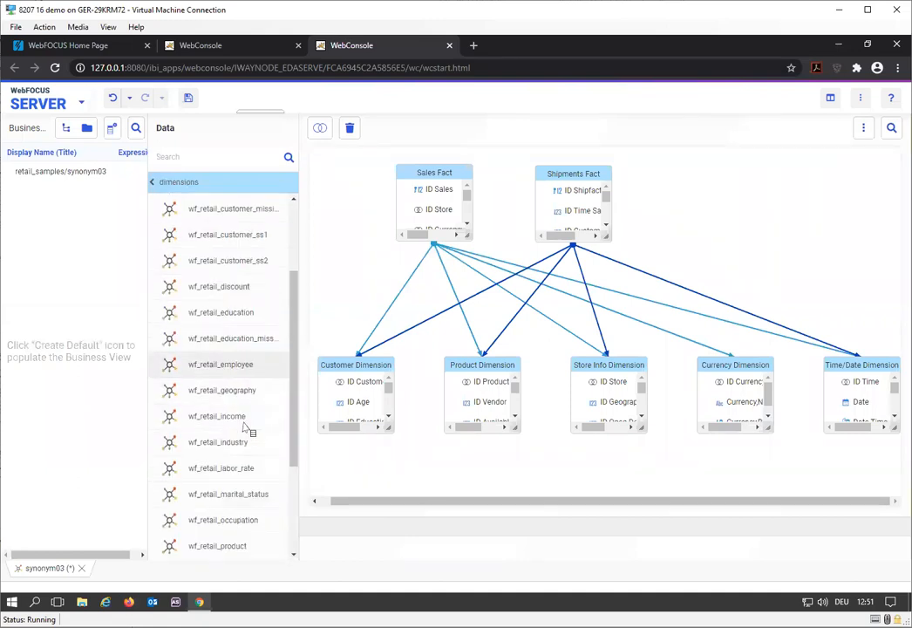
{"action": "scroll", "coordinate": [255, 514], "scroll_direction": "down", "scroll_amount": 3}
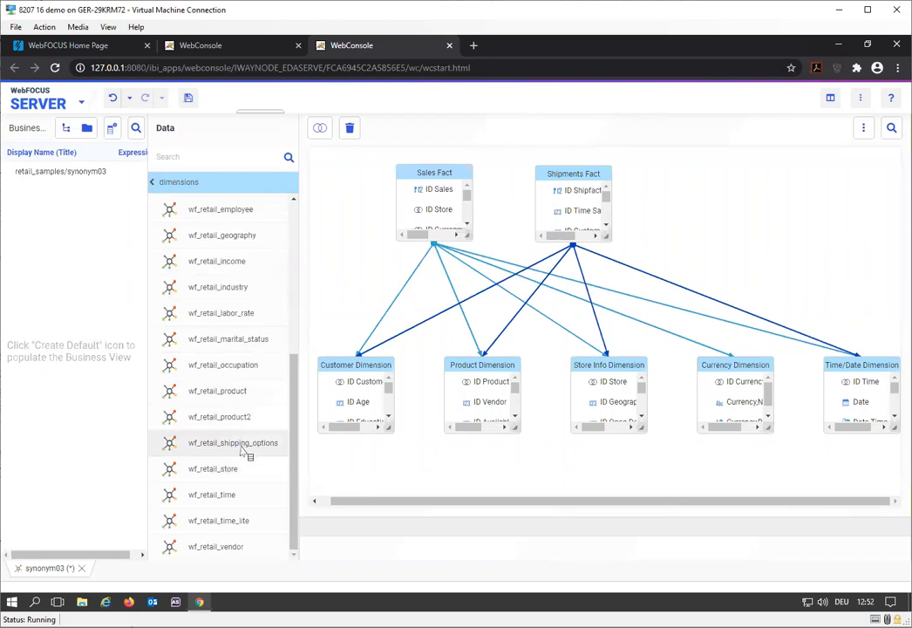
- Insert wf_retail_shipping_options from the dimensions folder as a child of Shipments Fact, joined on ID Shipment Option
{"action": "right_click", "coordinate": [579, 172]}
{"action": "left_click", "coordinate": [617, 180]}
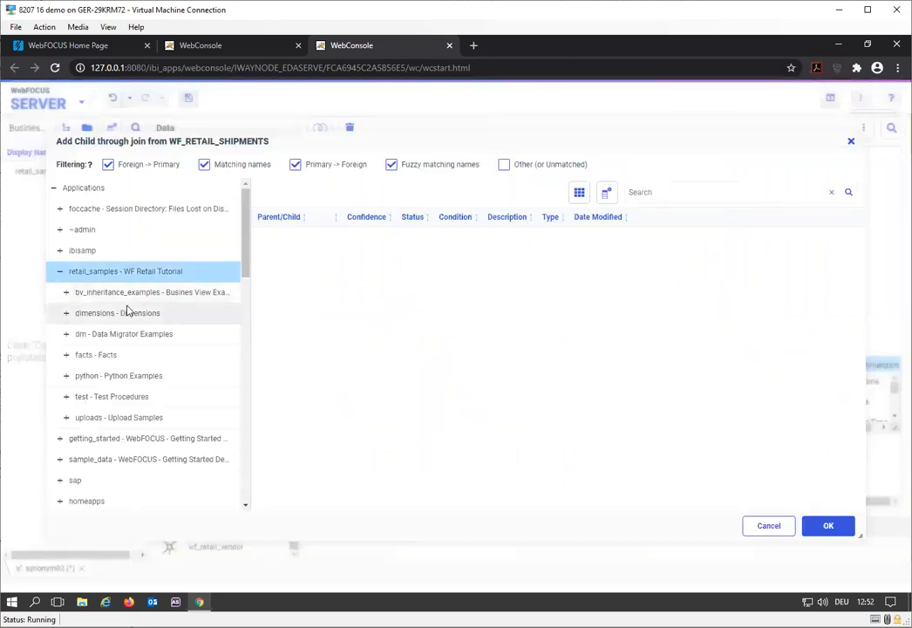
{"action": "left_click", "coordinate": [127, 312]}
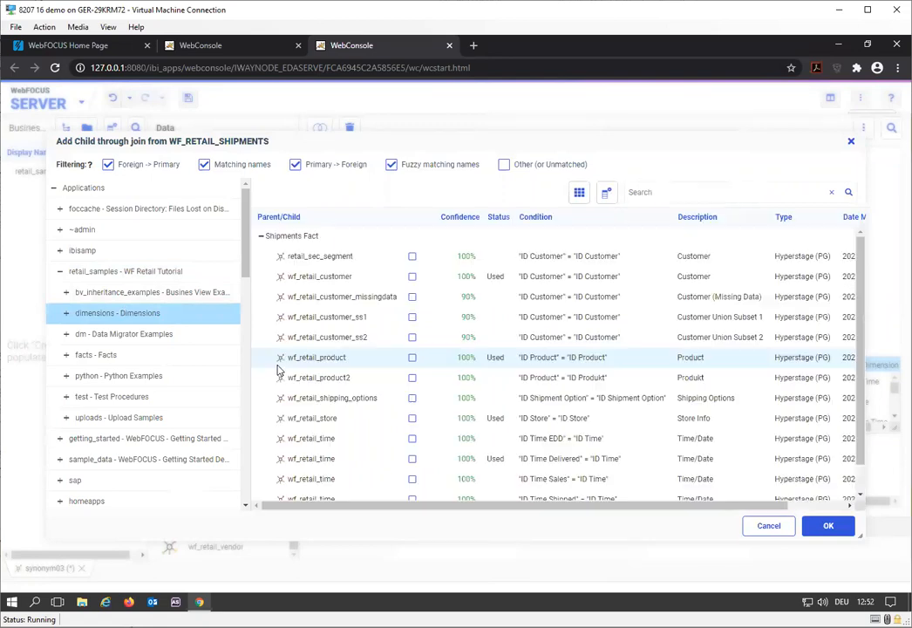
{"action": "left_click", "coordinate": [413, 399]}
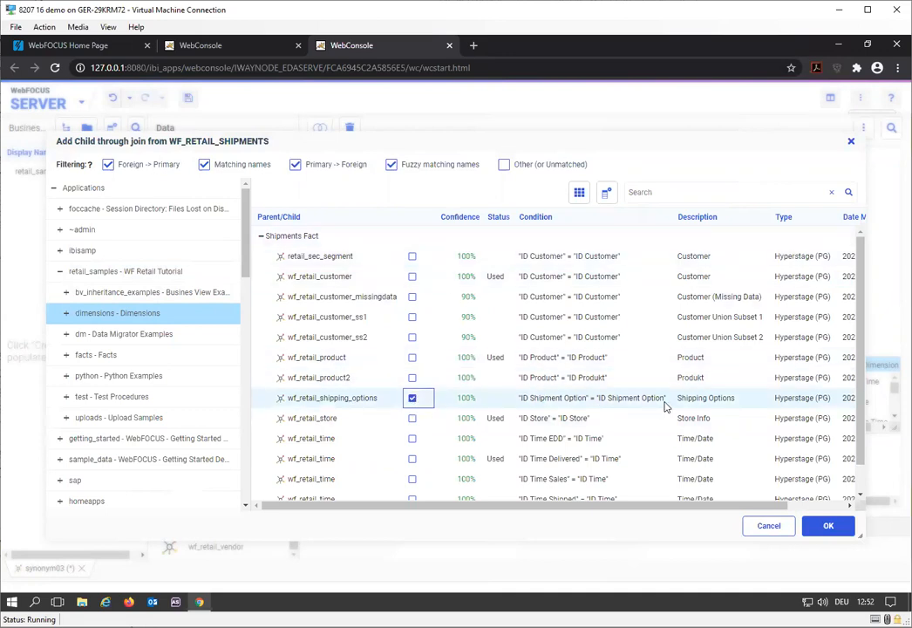
{"action": "scroll", "coordinate": [547, 417], "scroll_direction": "down", "scroll_amount": 1}
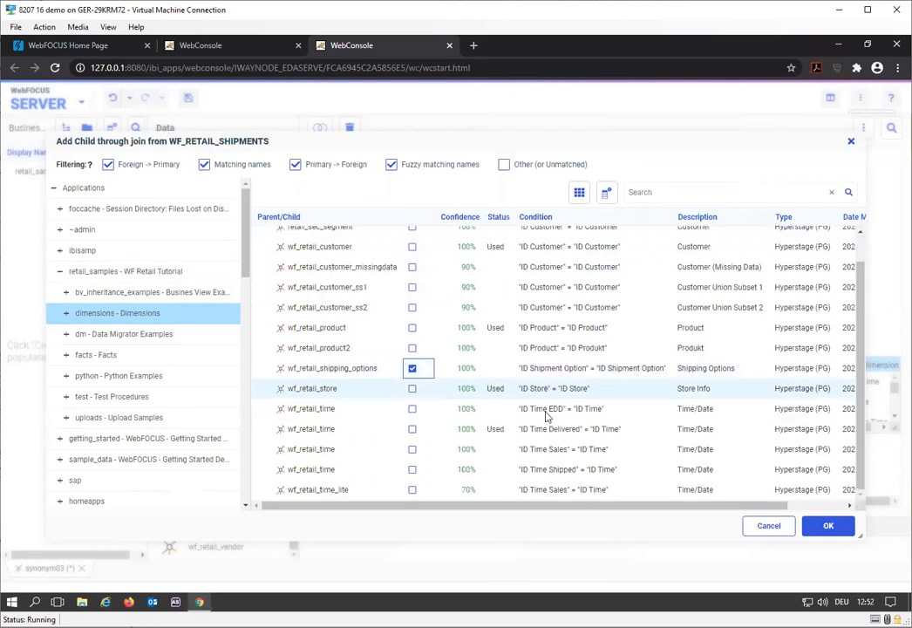
{"action": "scroll", "coordinate": [546, 416], "scroll_direction": "up", "scroll_amount": 1}
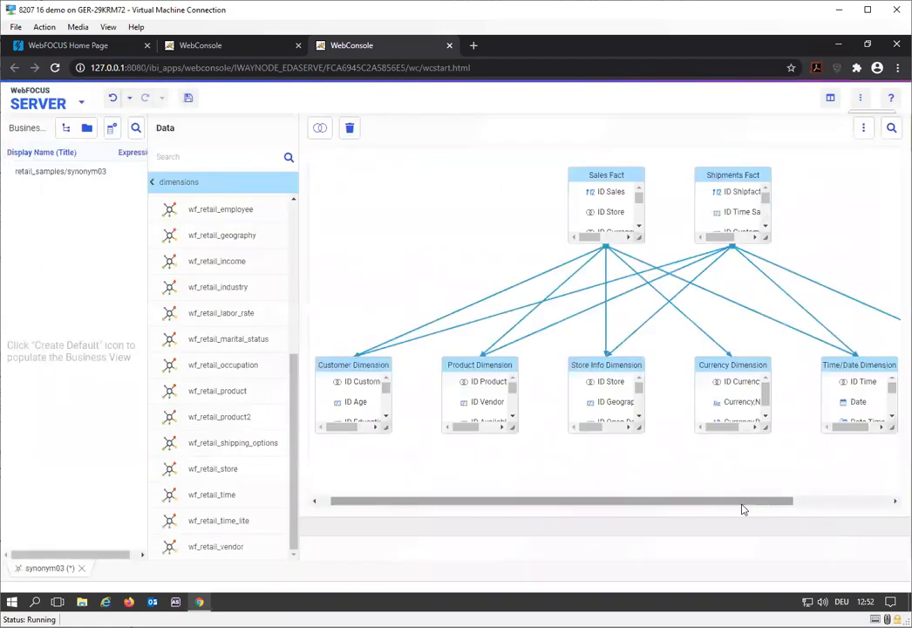
- Move the Shipping Options Dimension up beside Shipments Fact and enlarge it to show all its fields
{"action": "left_click_drag", "start_coordinate": [798, 512], "coordinate": [900, 508]}
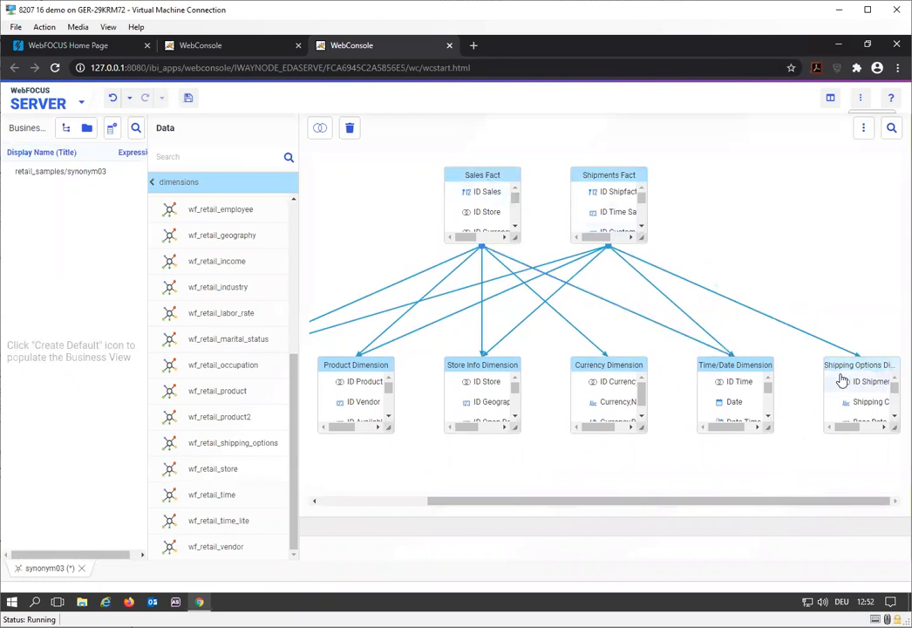
{"action": "left_click_drag", "start_coordinate": [842, 381], "coordinate": [851, 332]}
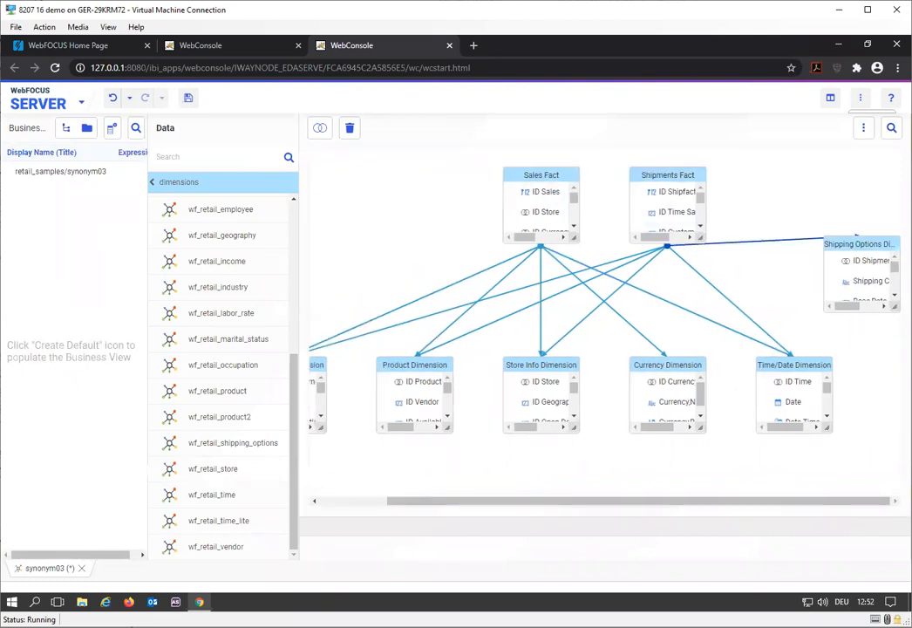
{"action": "left_click_drag", "start_coordinate": [895, 306], "coordinate": [882, 457]}
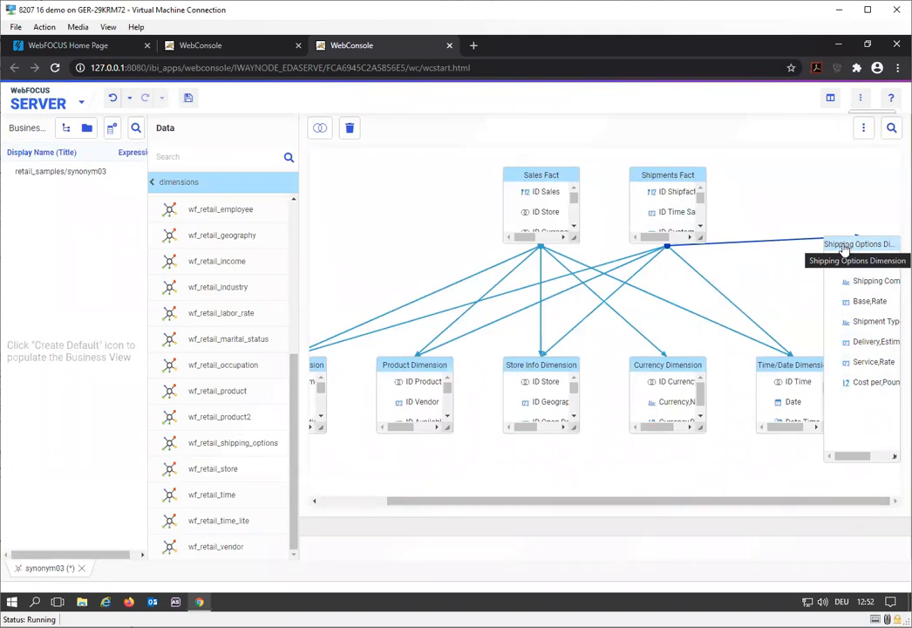
- Shift Sales Fact and Shipments Fact away from the Shipping Options Dimension, placing them above the Product and Store Info Dimensions
{"action": "left_click_drag", "start_coordinate": [423, 503], "coordinate": [591, 514]}
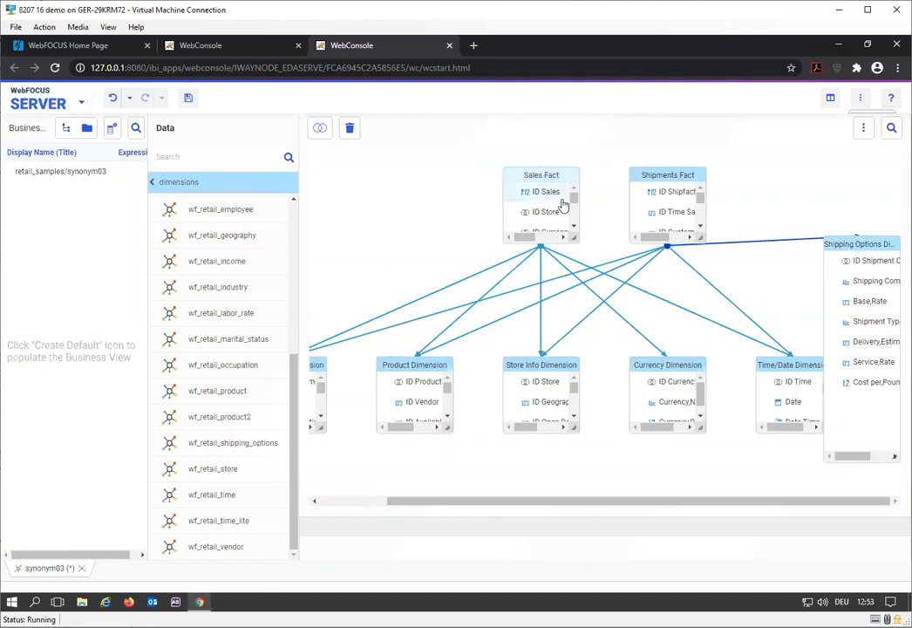
{"action": "left_click_drag", "start_coordinate": [528, 176], "coordinate": [405, 189]}
{"action": "left_click_drag", "start_coordinate": [645, 181], "coordinate": [491, 184]}
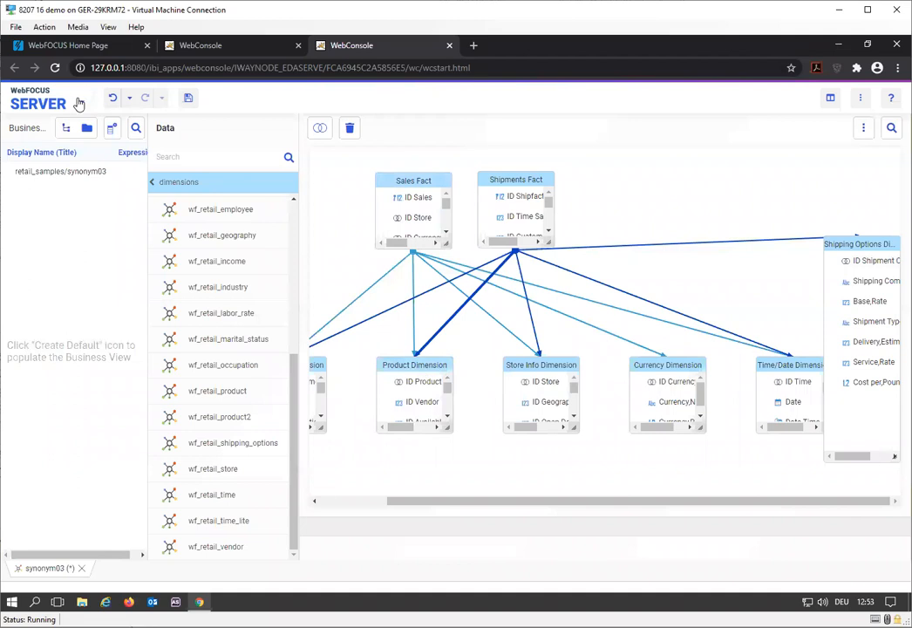
- Save the synonym under the new name brainshark_multi_fact in the retail_samples application folder
{"action": "left_click", "coordinate": [78, 103]}
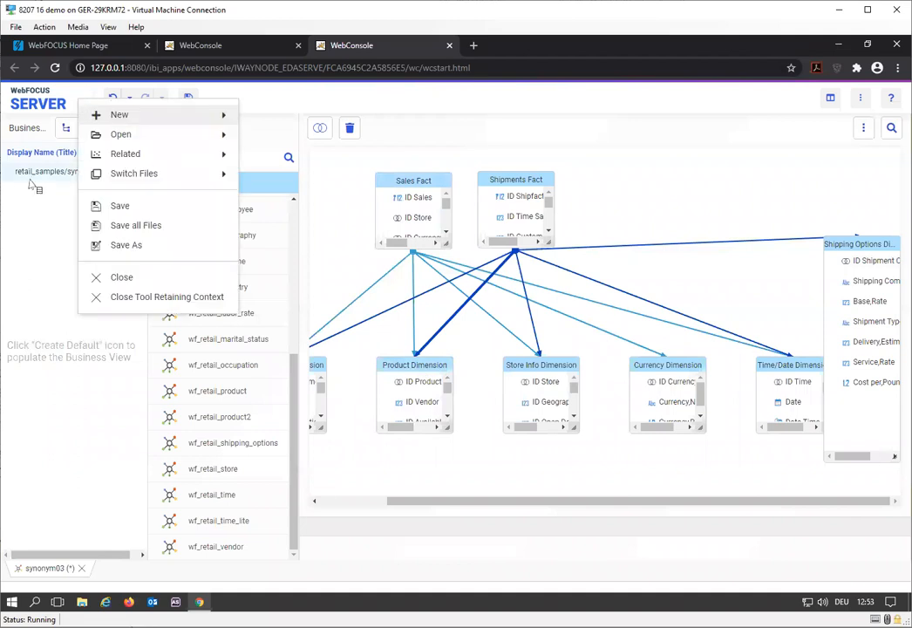
{"action": "left_click", "coordinate": [136, 247]}
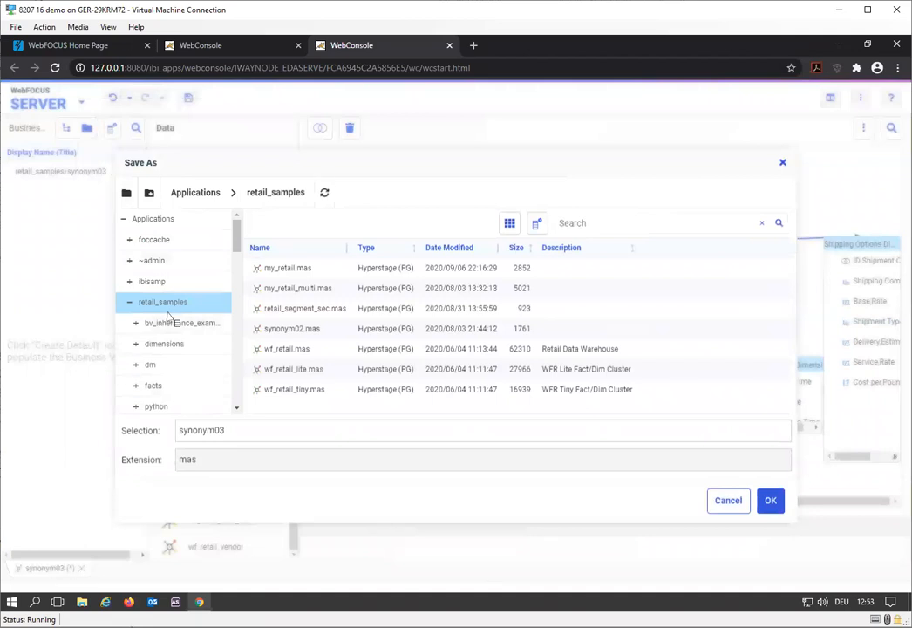
{"action": "left_click", "coordinate": [154, 262]}
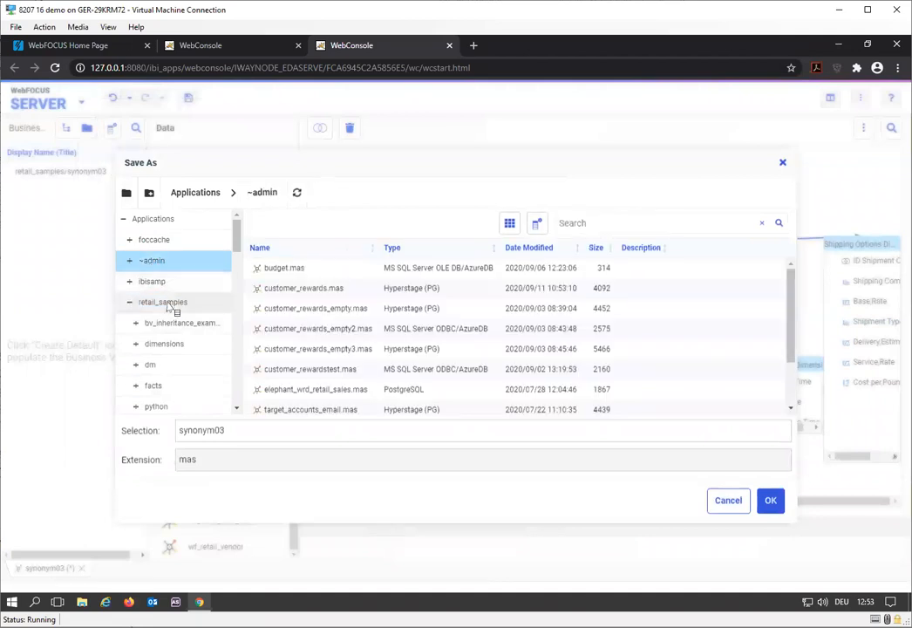
{"action": "left_click", "coordinate": [169, 302]}
{"action": "left_click_drag", "start_coordinate": [256, 431], "coordinate": [145, 424]}
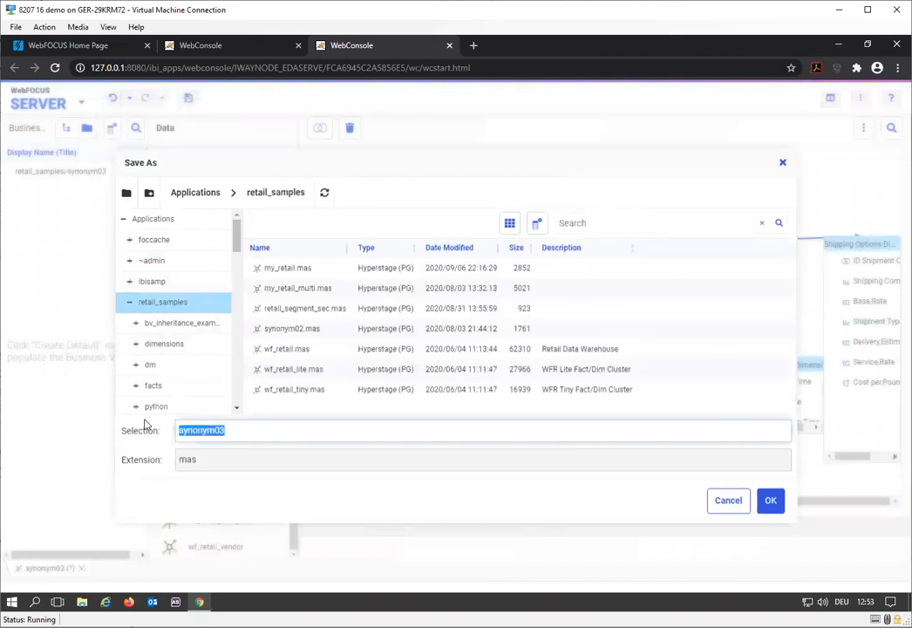
{"action": "type", "text": "bra"}
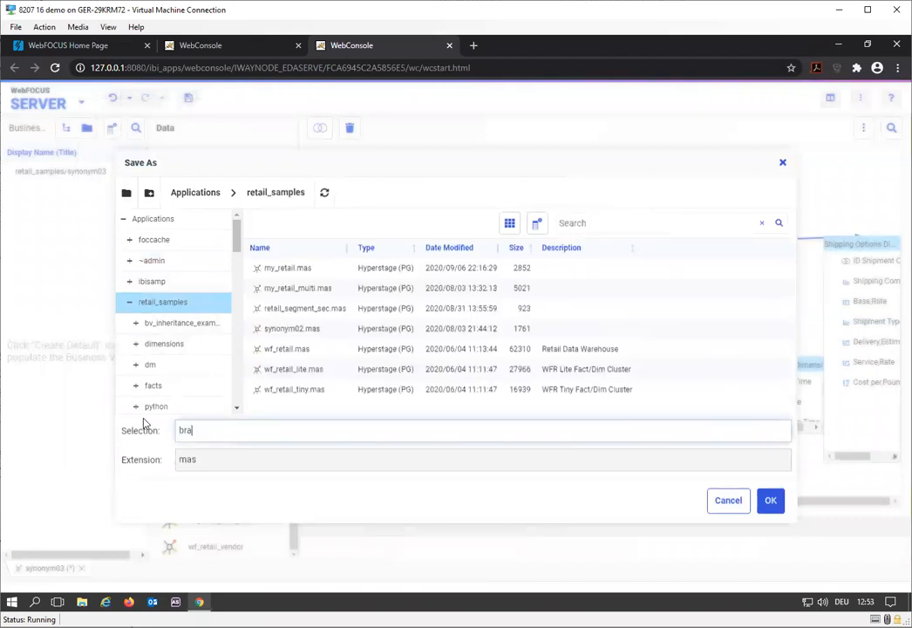
{"action": "type", "text": "inshark_multi_fact"}
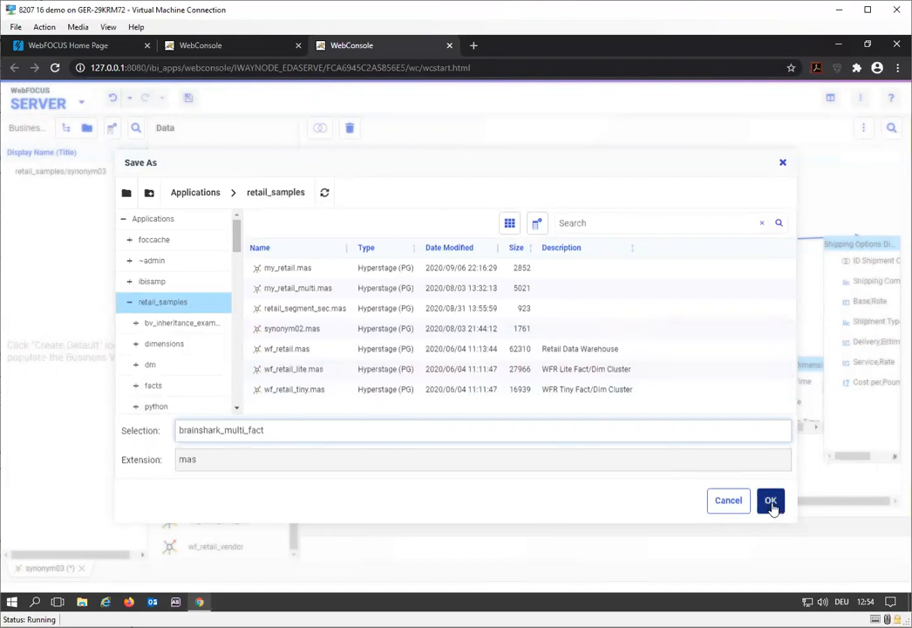
{"action": "left_click", "coordinate": [771, 504]}
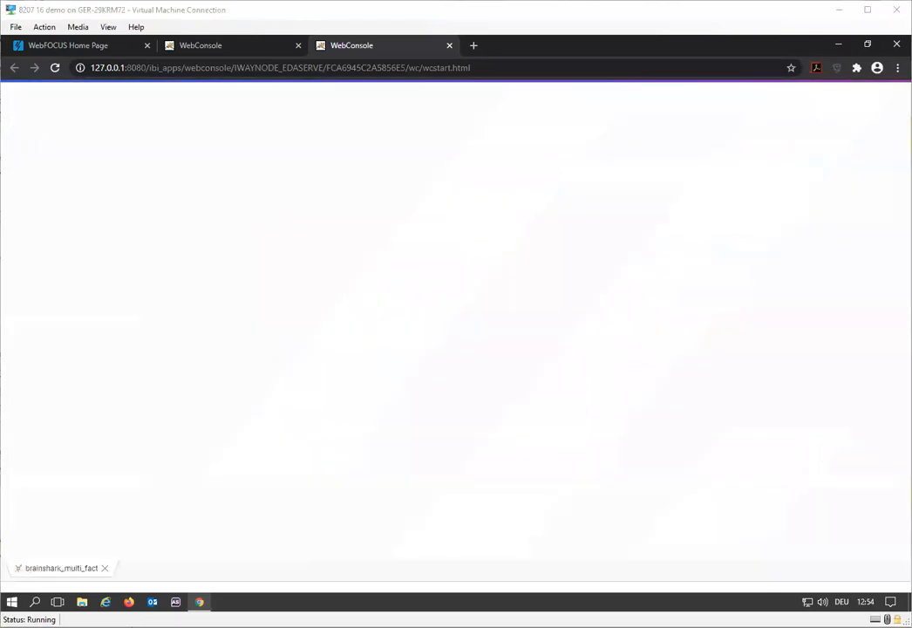